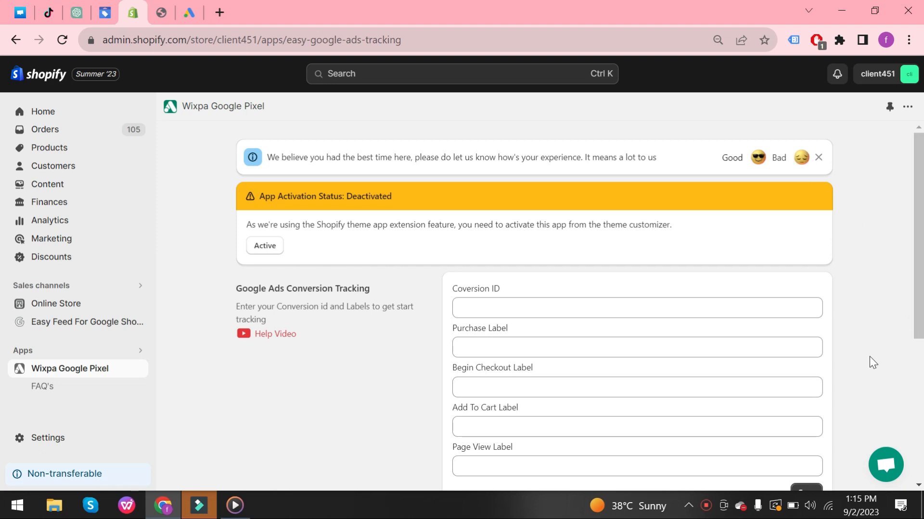
scroll(900, 385, "down", 1)
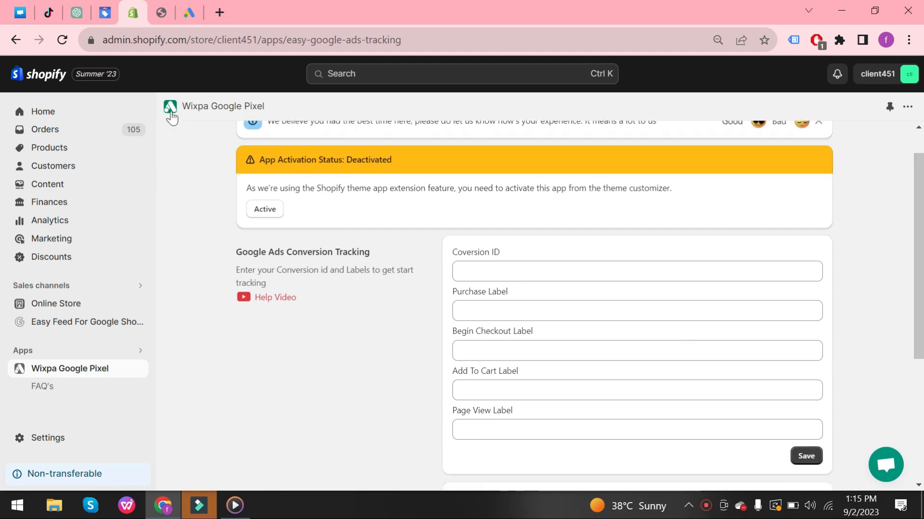
left_click(190, 13)
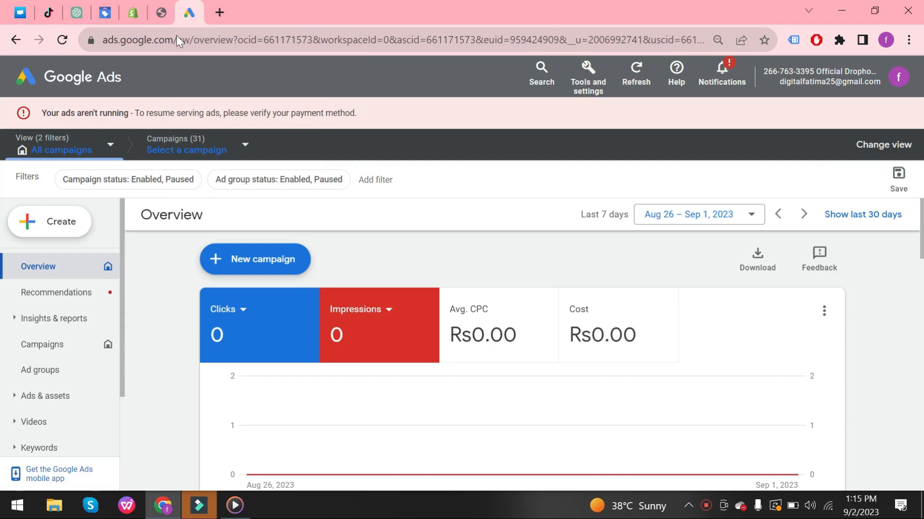
left_click(129, 14)
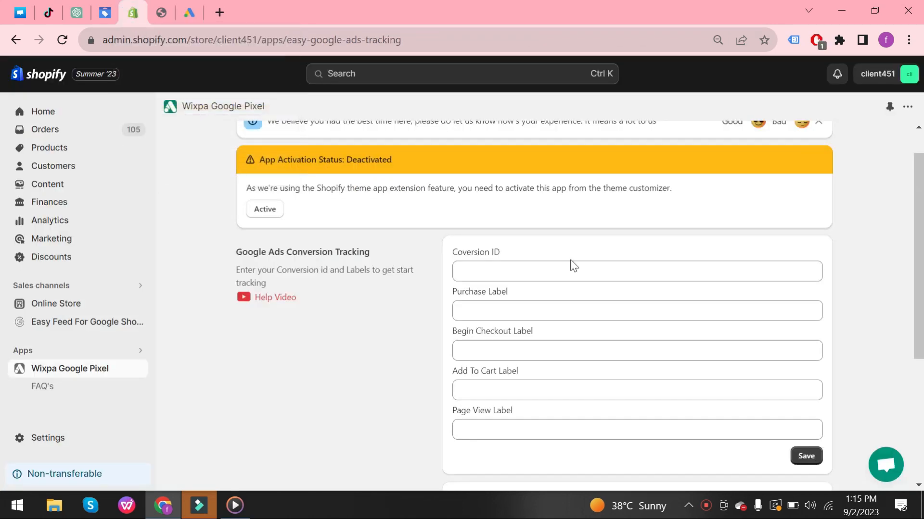
left_click_drag(922, 240, 922, 200)
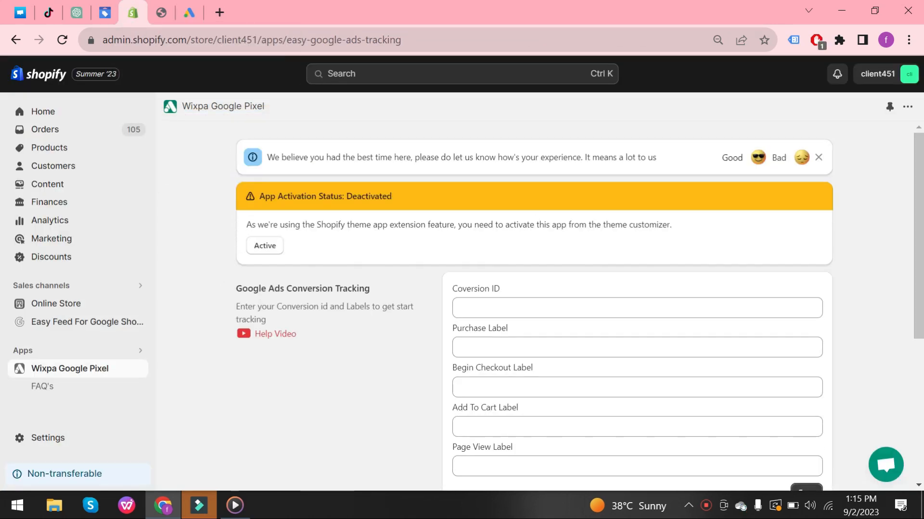
Activate the app extension and enable the Easy Google Ads Tracking app embed in the theme editor, then save.
left_click(260, 245)
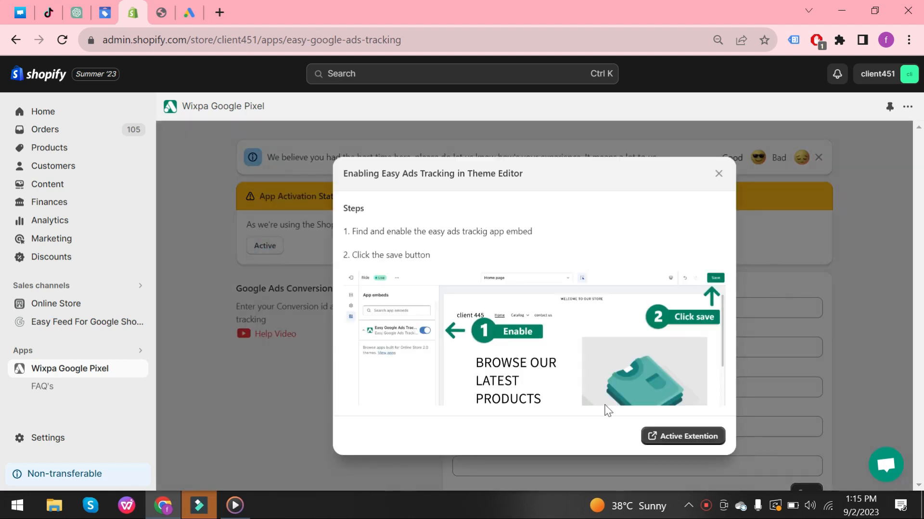
left_click(669, 437)
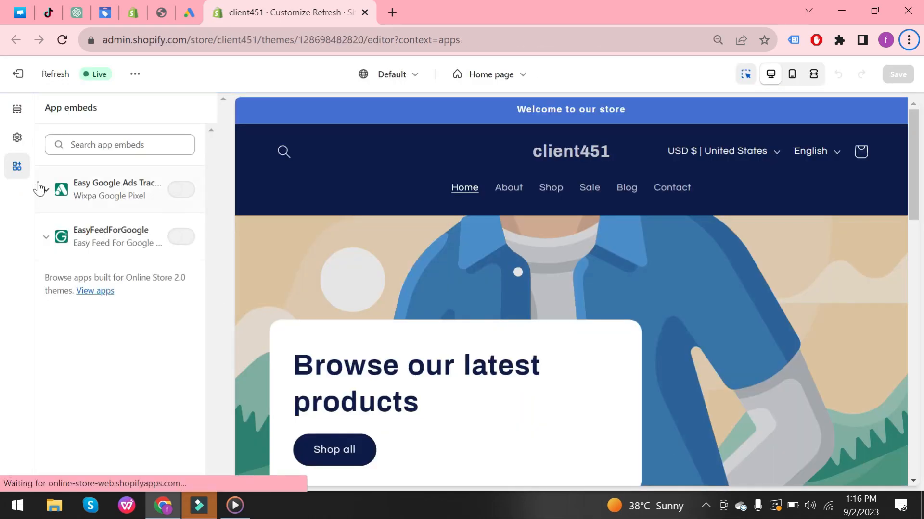
left_click(181, 191)
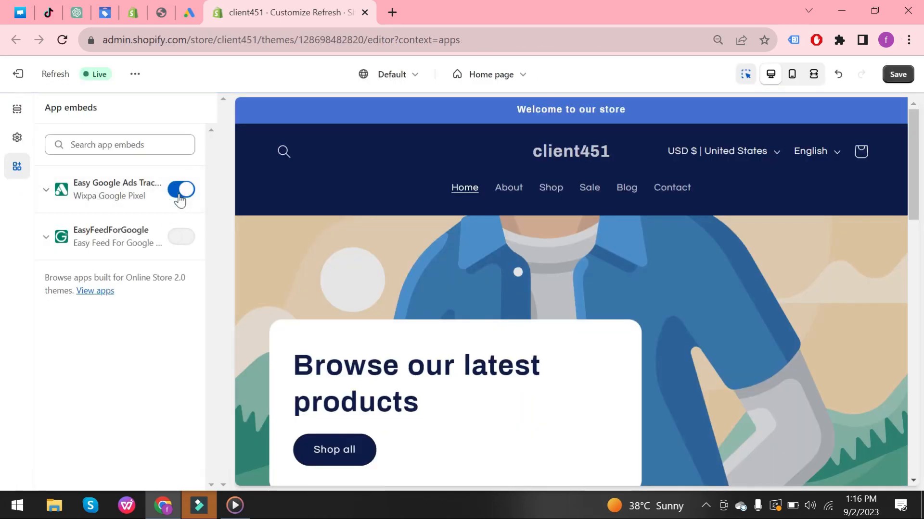
left_click(907, 77)
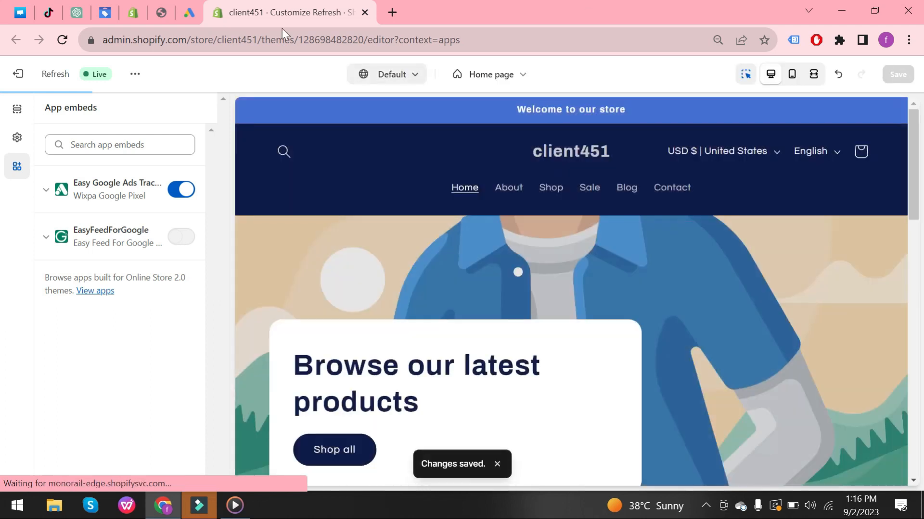
Switch to Google Ads and open the Conversions page from Tools and settings.
left_click(192, 18)
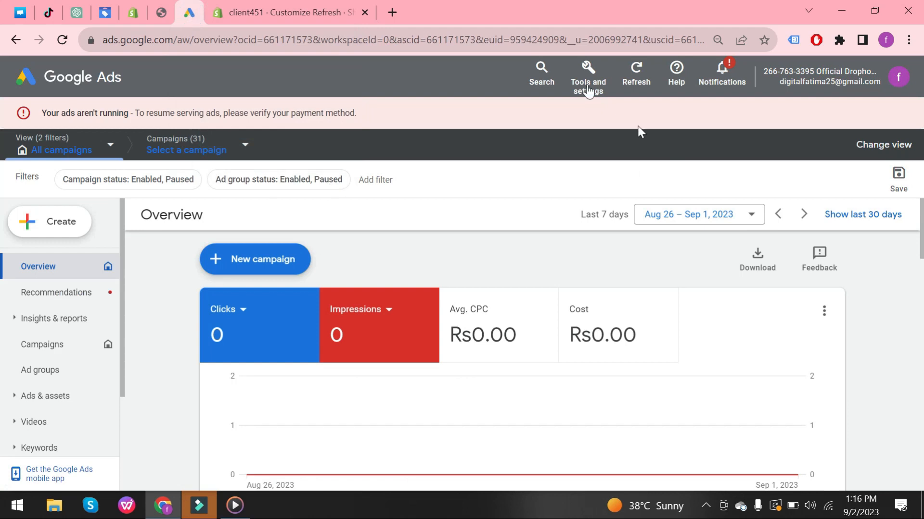
left_click(599, 87)
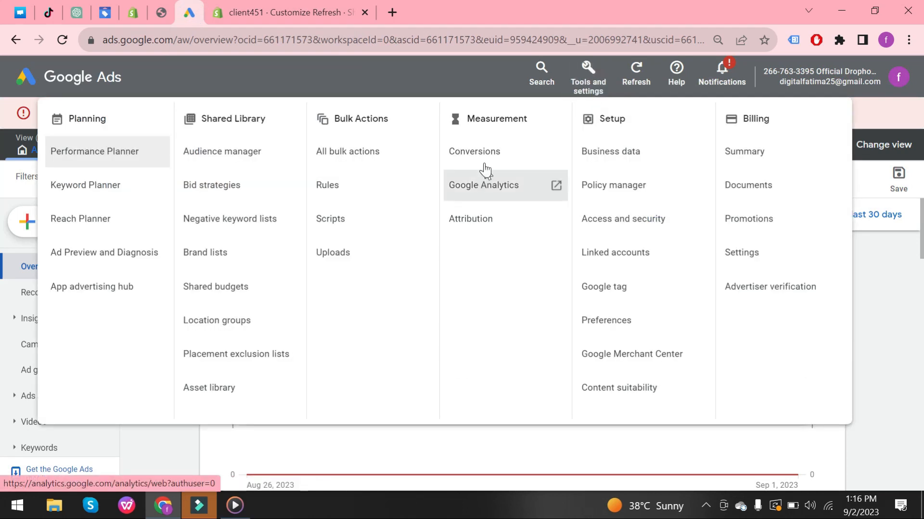
left_click(485, 166)
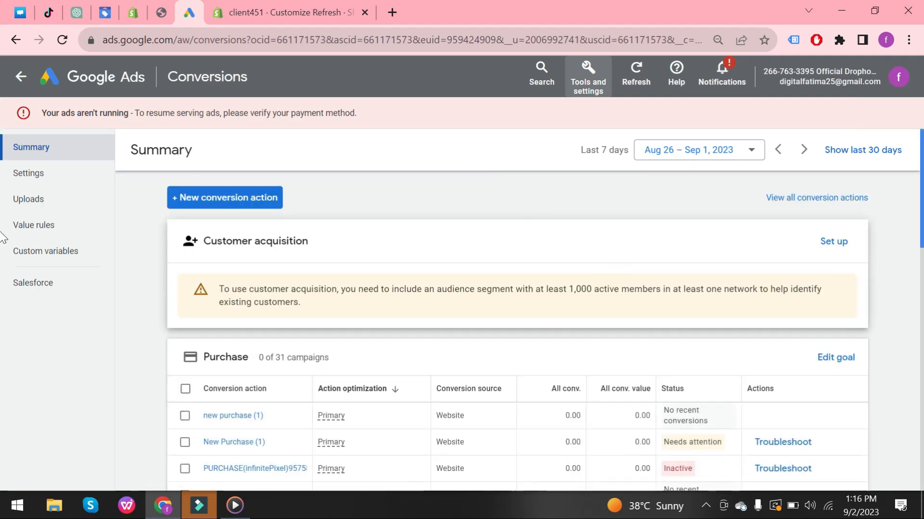
Start a new conversion action for tracking website actions.
scroll(3, 236, "down", 4)
scroll(3, 321, "up", 3)
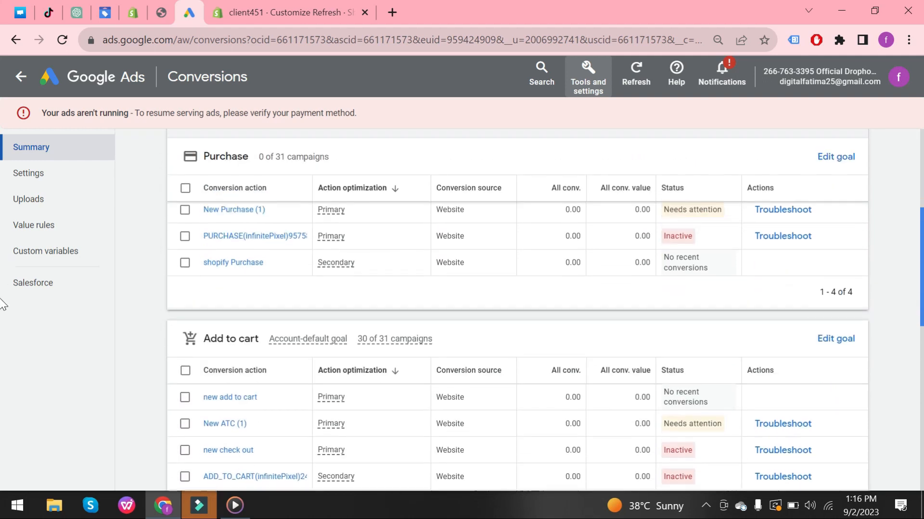
scroll(3, 258, "up", 1)
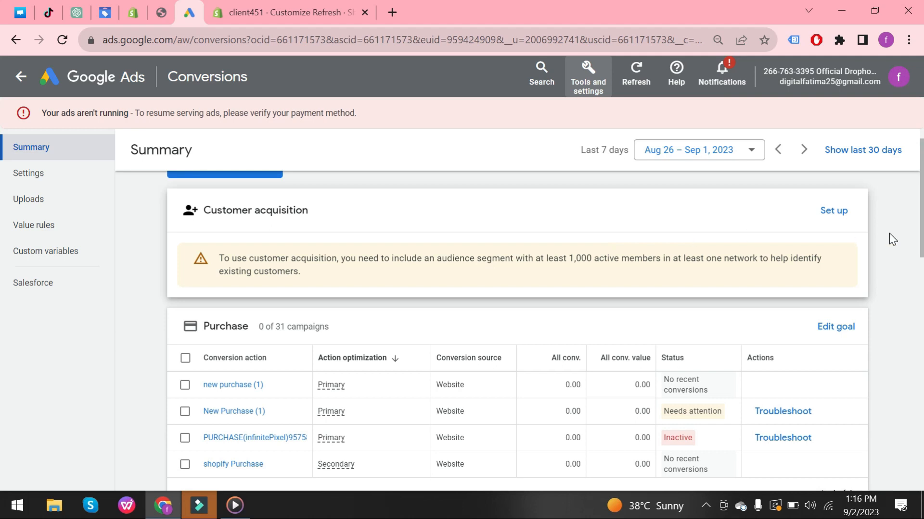
scroll(4, 221, "up", 1)
left_click(253, 195)
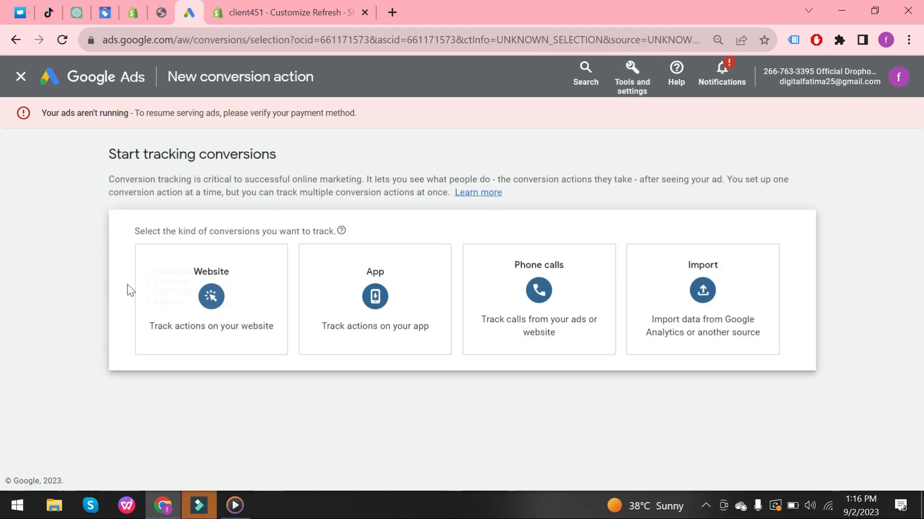
left_click(213, 300)
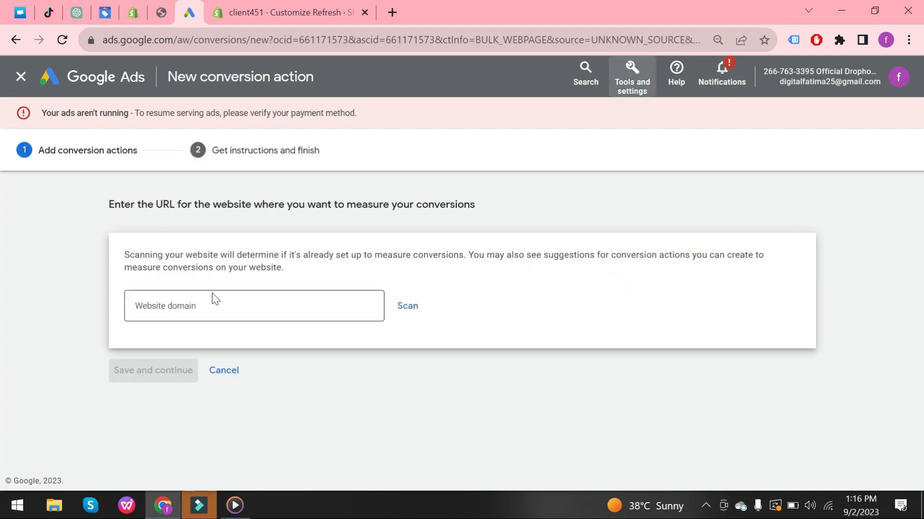
left_click(211, 302)
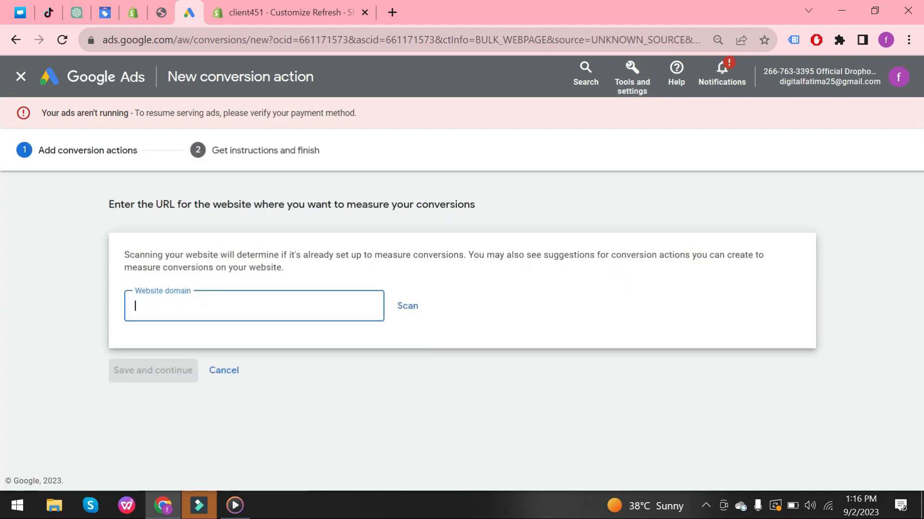
type("https://client451.myshopify.com/")
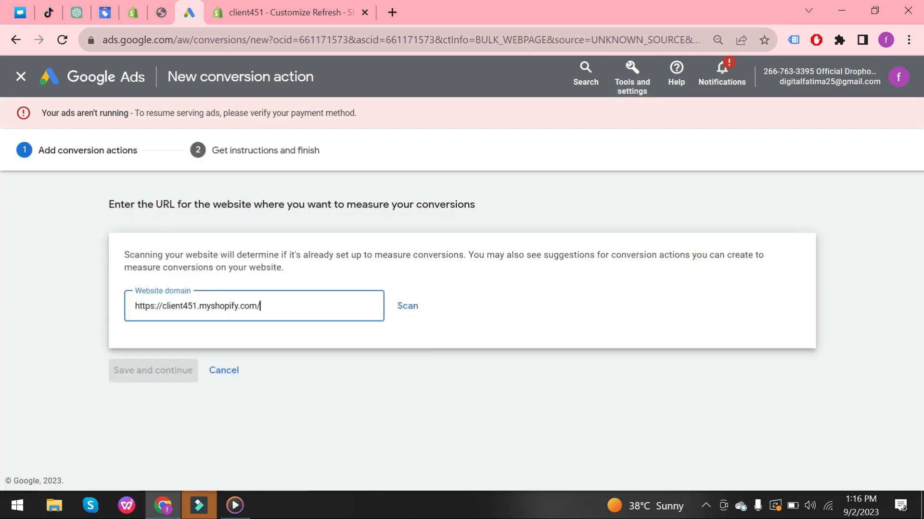
left_click(407, 308)
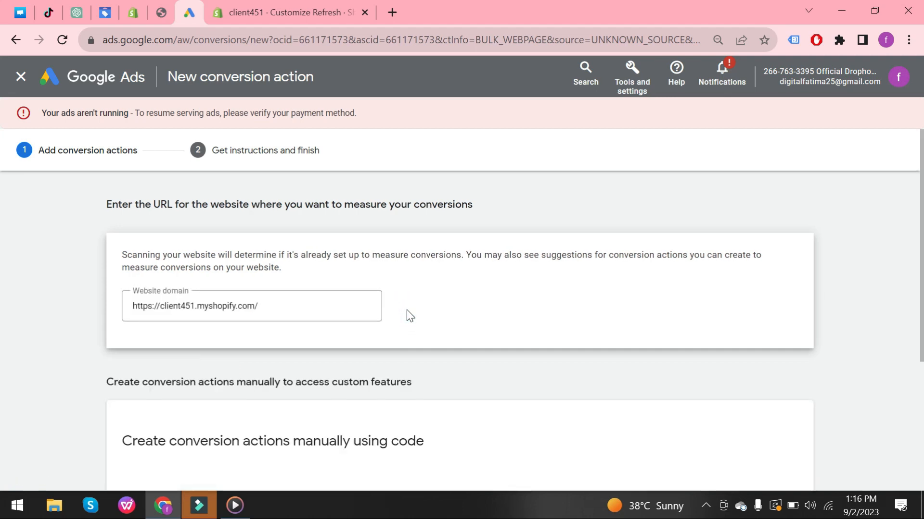
Add a manual conversion action with goal category Purchase and name it New purchase.
scroll(2, 245, "down", 4)
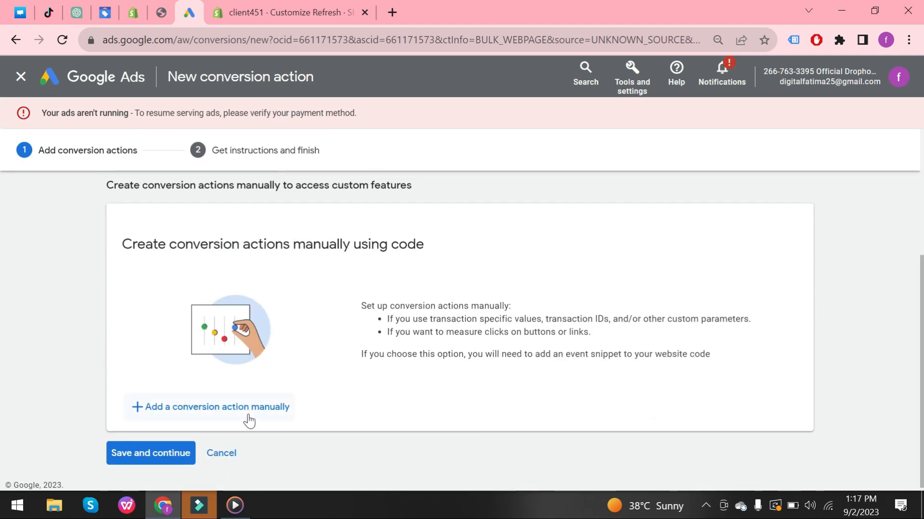
left_click(248, 413)
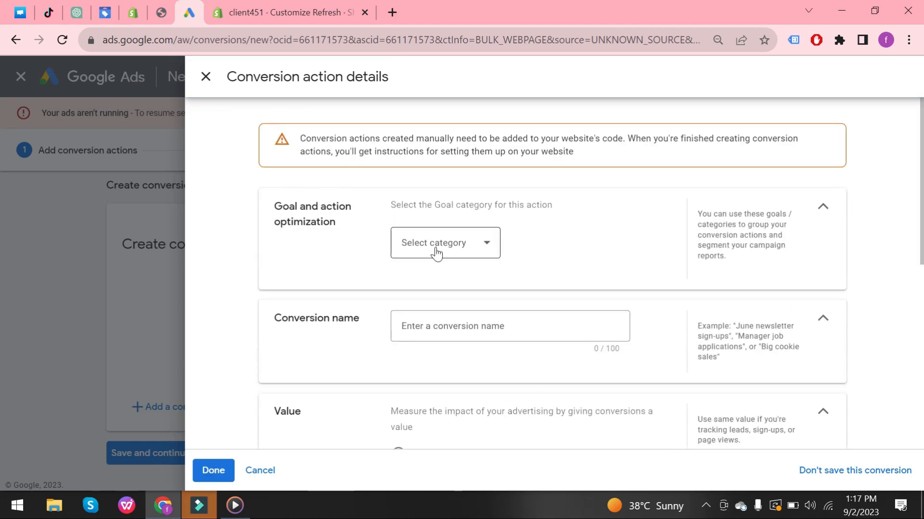
left_click(439, 250)
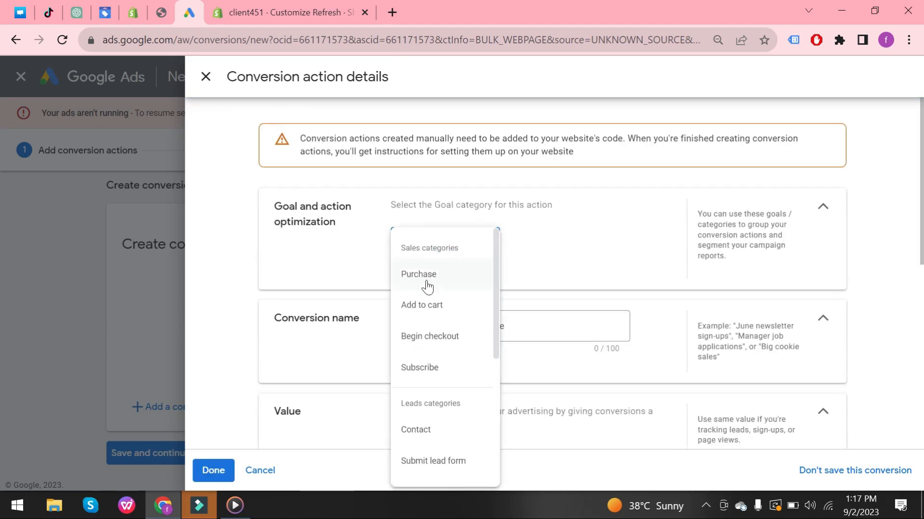
left_click(426, 283)
left_click(443, 369)
type("New purchase")
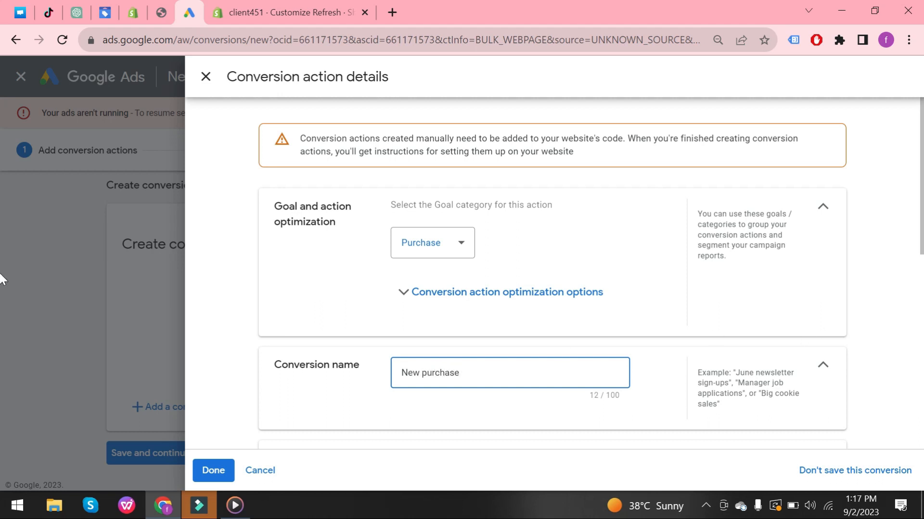
Set the purchase action to use different values for each conversion and finish its details.
scroll(1, 281, "down", 3)
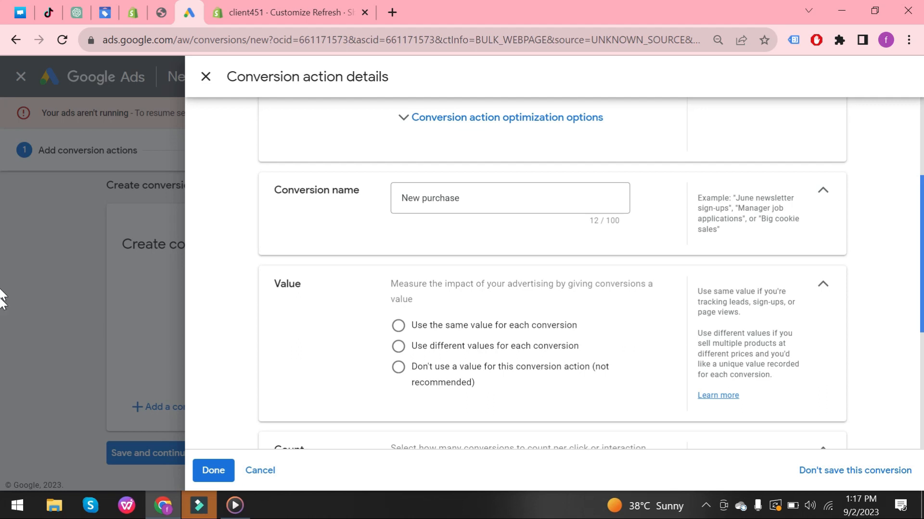
scroll(2, 308, "down", 2)
left_click(398, 241)
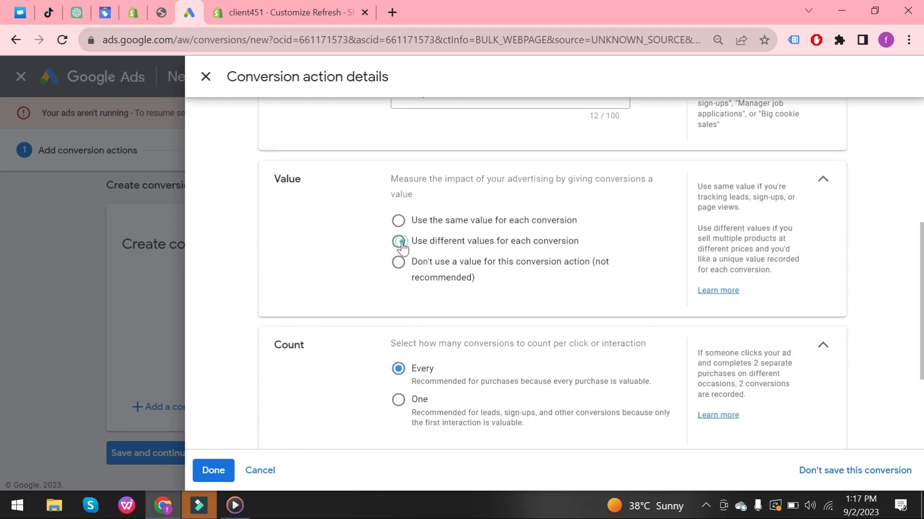
scroll(1, 345, "down", 4)
scroll(2, 345, "down", 1)
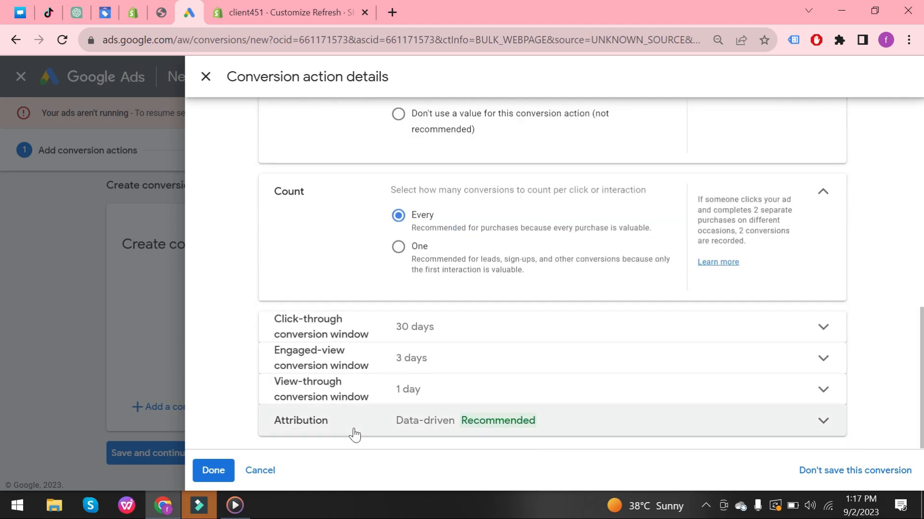
left_click(219, 472)
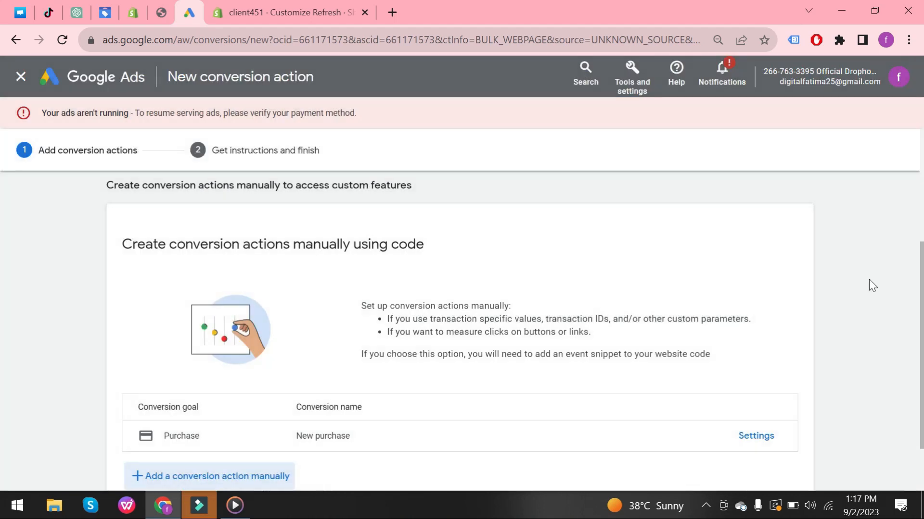
Add another manual conversion action with category Add to cart named new add to cart.
scroll(6, 346, "down", 2)
left_click(210, 415)
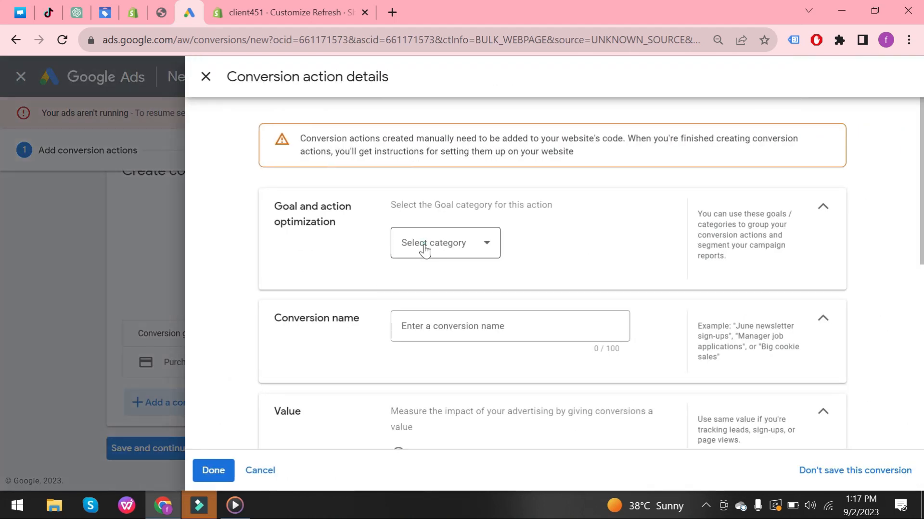
left_click(425, 249)
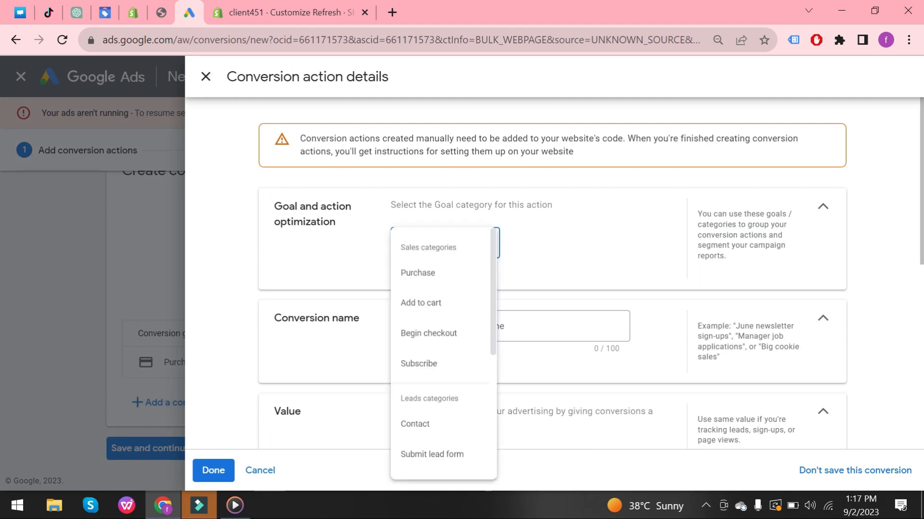
left_click(464, 313)
left_click(464, 366)
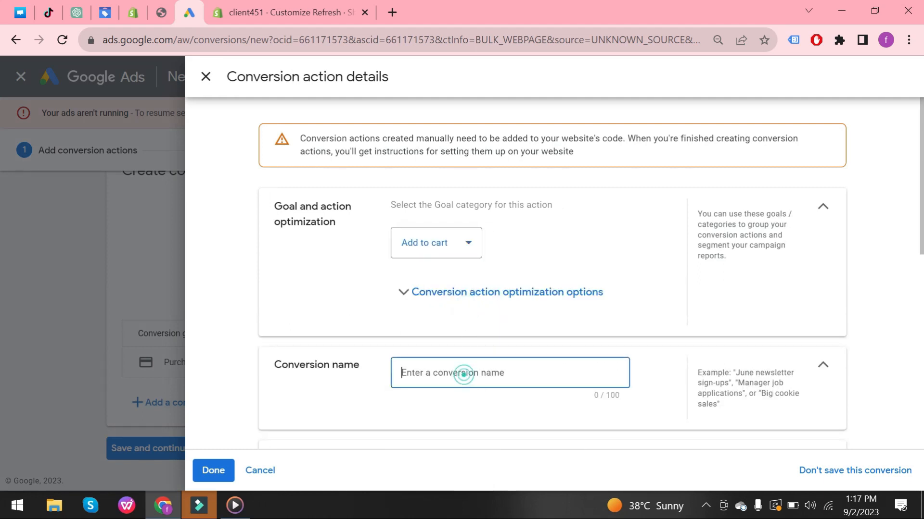
type("new add to cart")
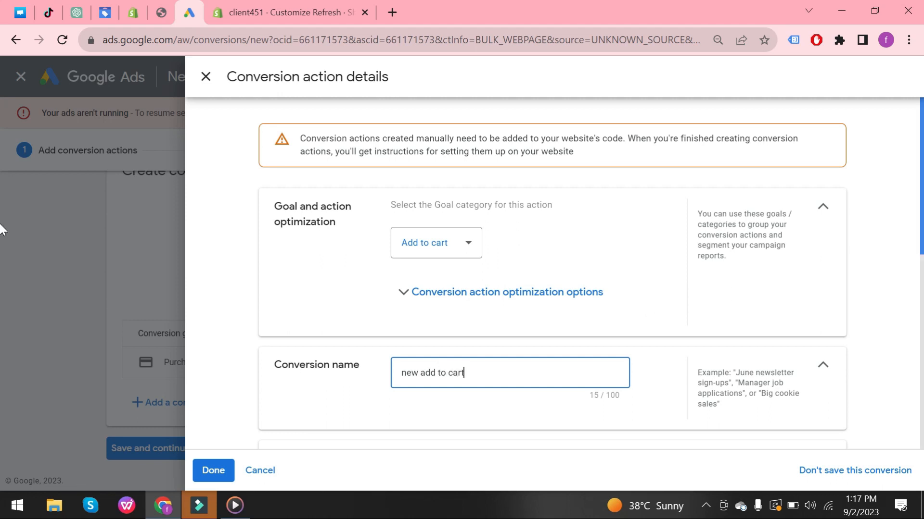
Set the add-to-cart action to use different values for each conversion and finish its details.
scroll(563, 300, "down", 5)
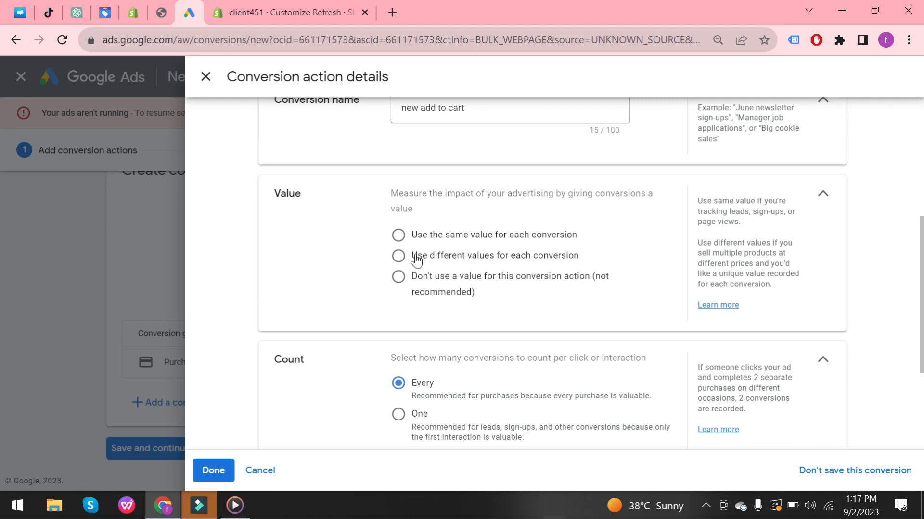
left_click(399, 257)
scroll(2, 337, "down", 5)
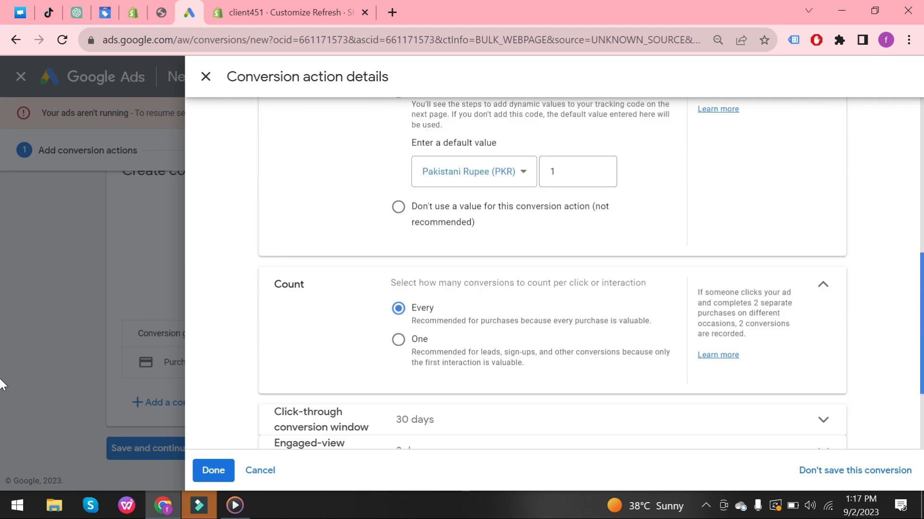
left_click(206, 473)
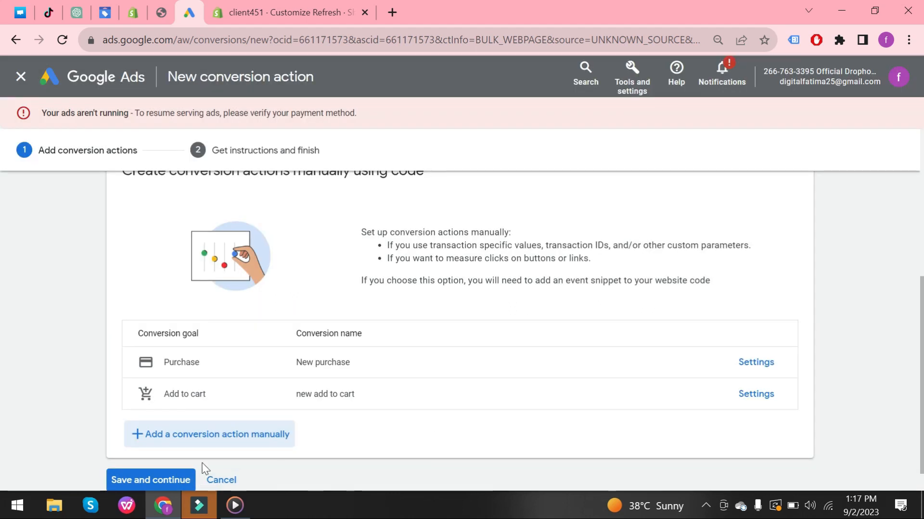
Add another manual conversion action with goal category Begin checkout and name it new checkout.
left_click(221, 436)
left_click(458, 248)
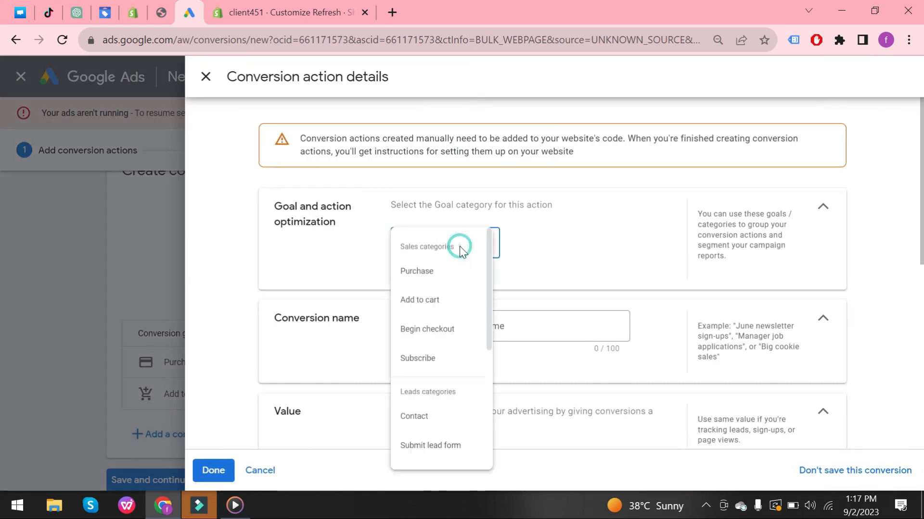
left_click(466, 340)
left_click(483, 379)
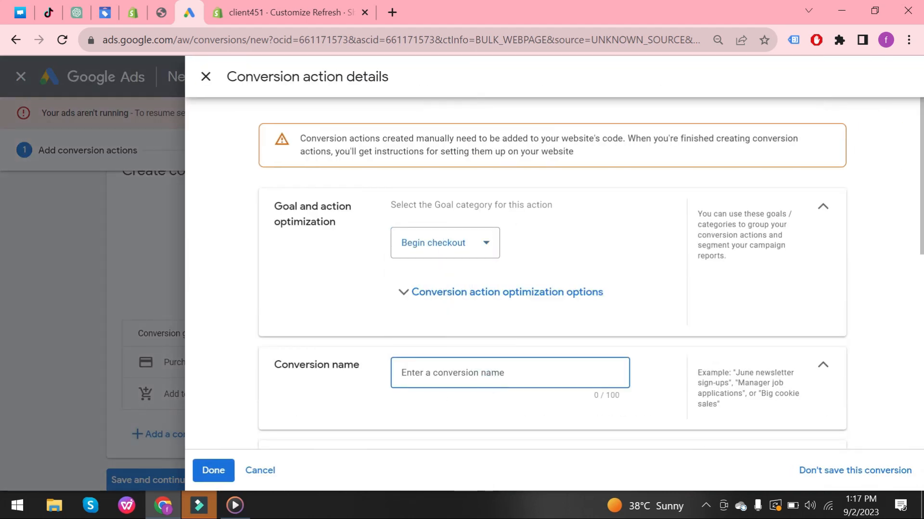
type("new checkout")
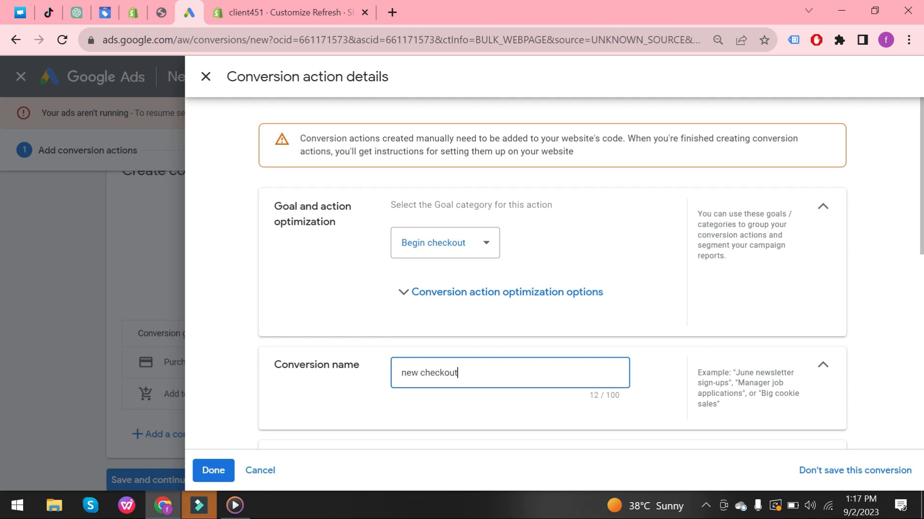
Set the checkout action to use different values for each conversion and finish its details.
scroll(525, 200, "down", 8)
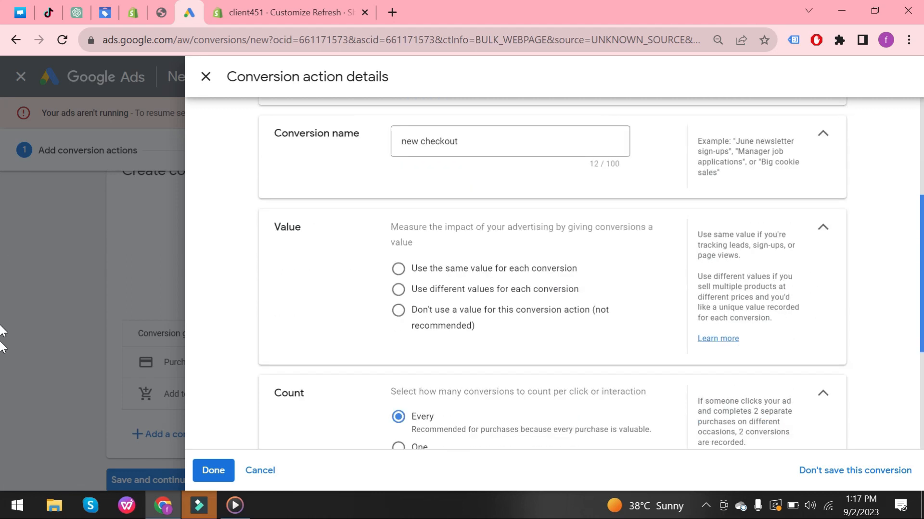
left_click(398, 136)
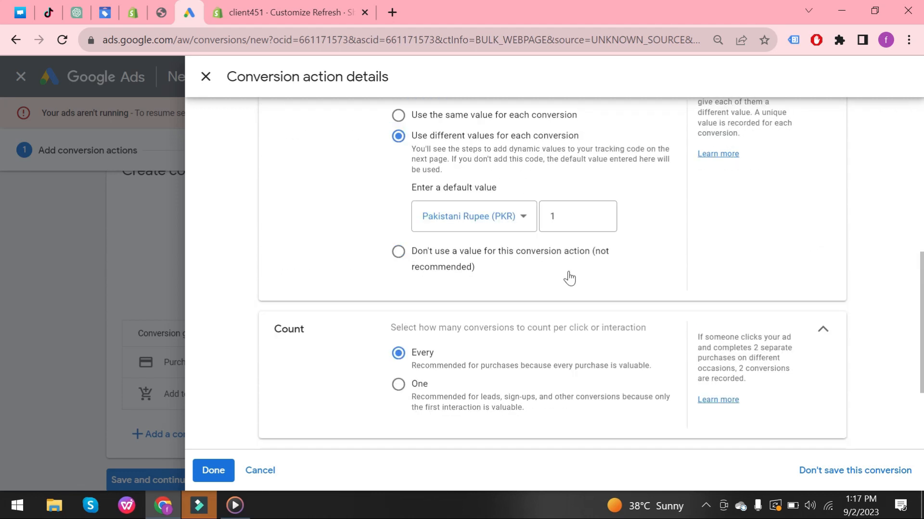
left_click(209, 470)
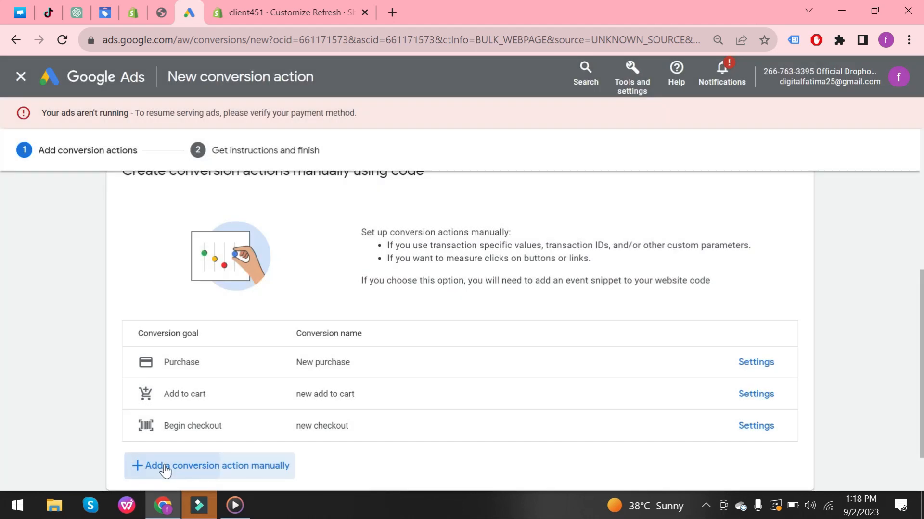
Add another manual conversion action with goal category Page view and name it new page view.
left_click(166, 467)
left_click(449, 244)
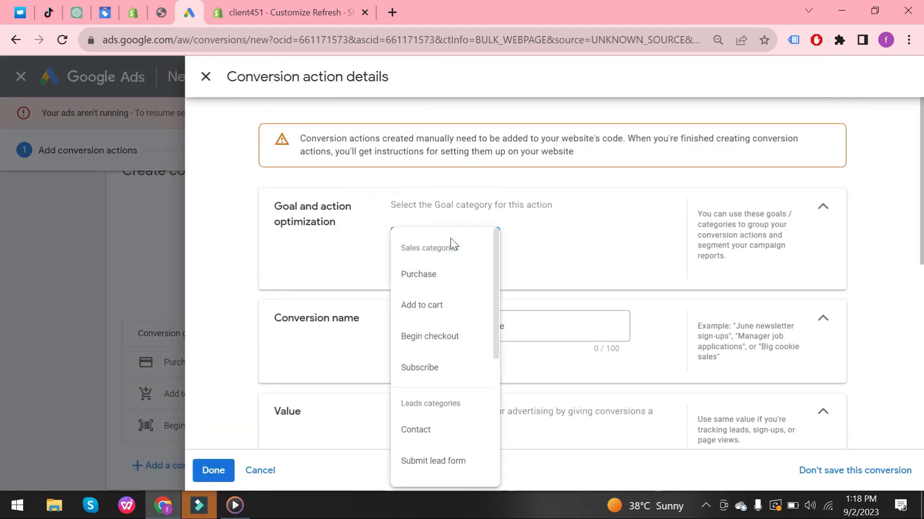
left_click_drag(494, 290, 470, 249)
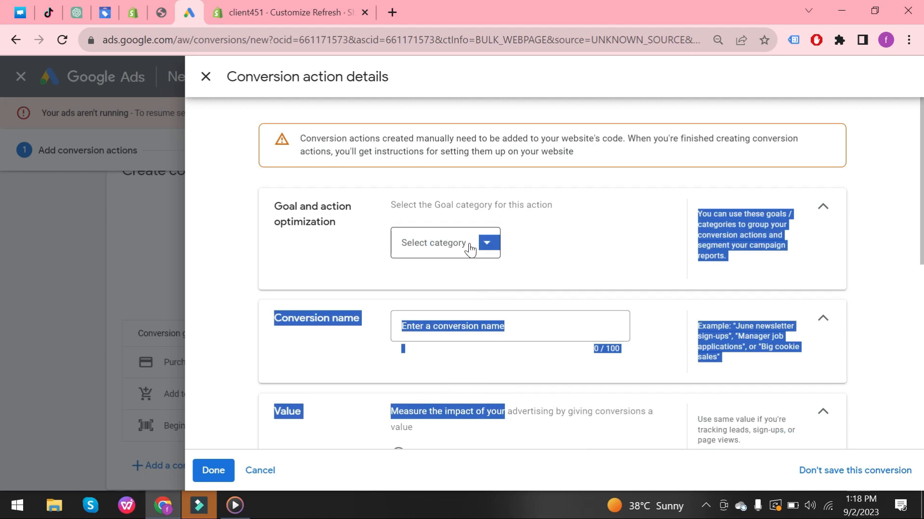
left_click(483, 247)
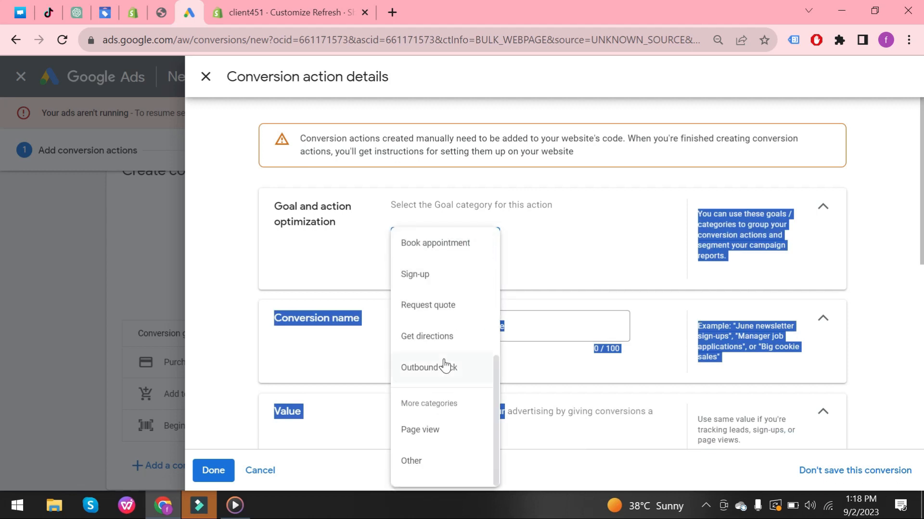
left_click(460, 435)
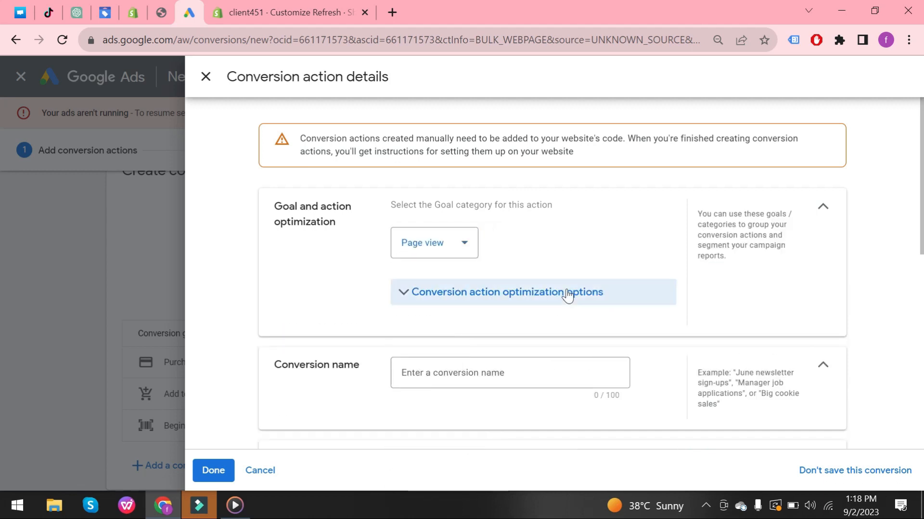
left_click(457, 391)
type("new page view")
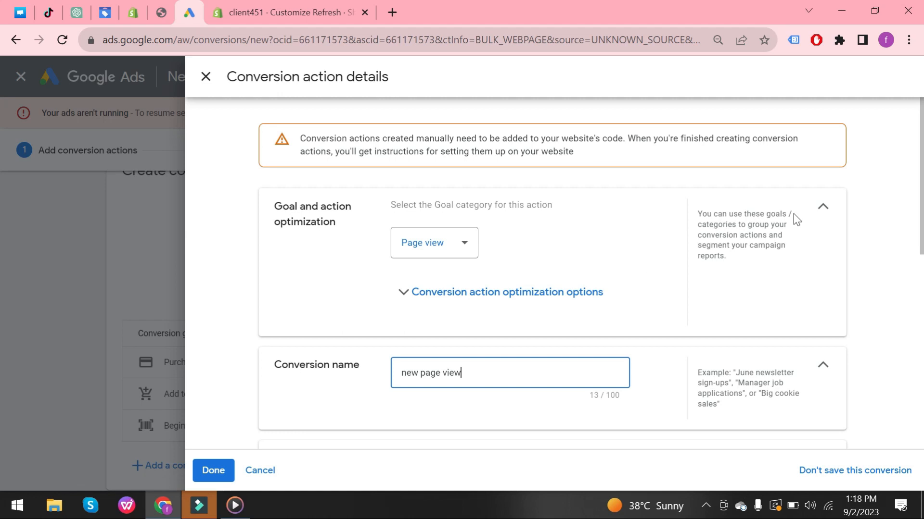
Set the page view action to use different values for each conversion and finish its details.
scroll(454, 305, "down", 4)
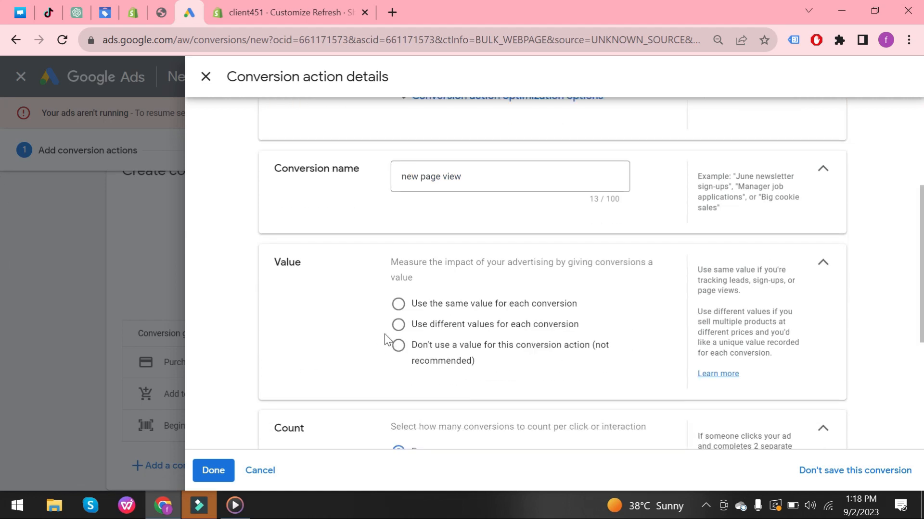
left_click(397, 327)
left_click(208, 464)
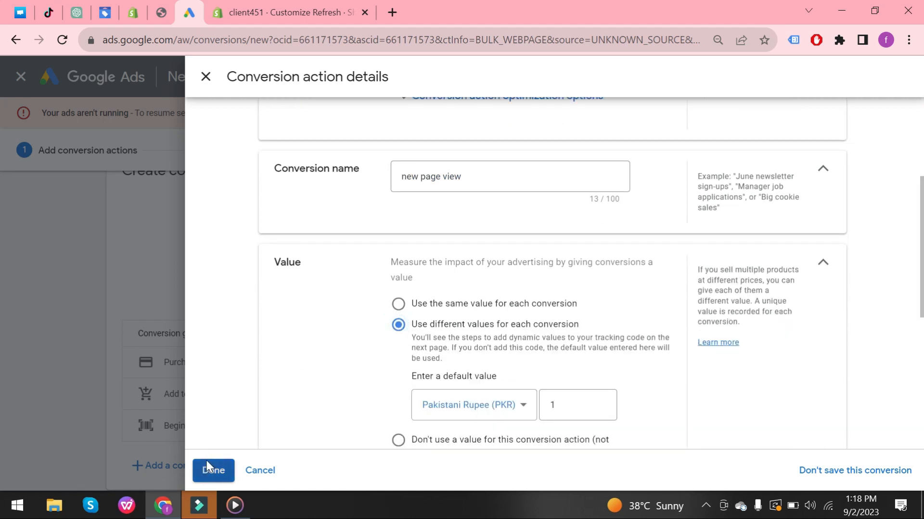
Save the four conversion actions and continue to the instructions.
left_click_drag(878, 367, 0, 389)
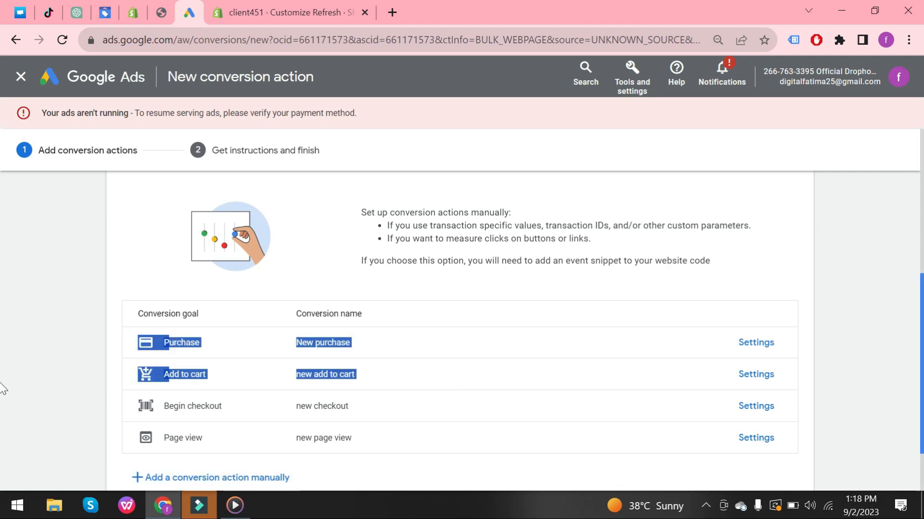
left_click(890, 364)
scroll(3, 385, "down", 2)
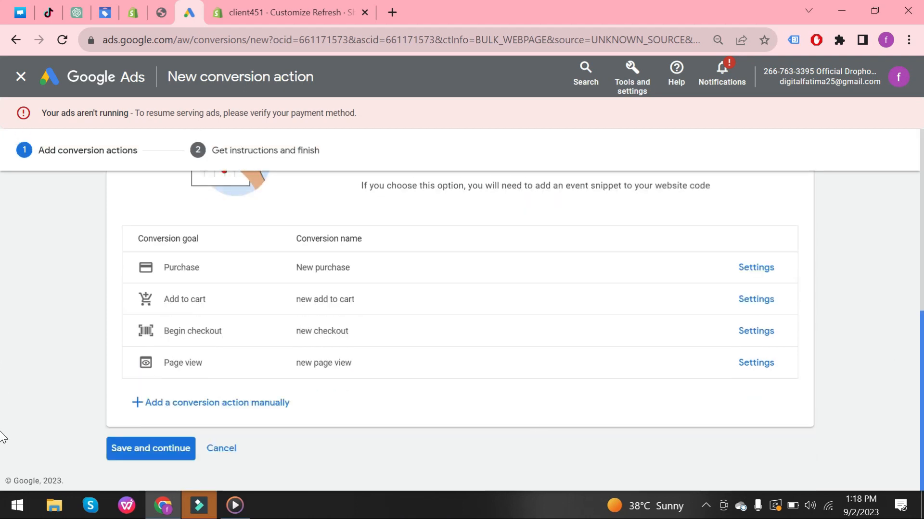
left_click(153, 458)
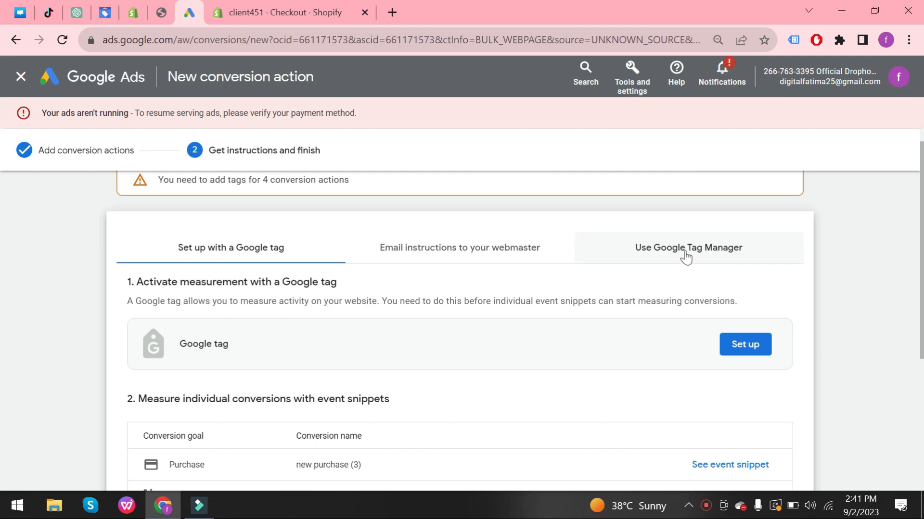
Open the Google Tag Manager instructions and copy the Conversion ID into the Wixpa Google Pixel Conversion ID field.
left_click(686, 255)
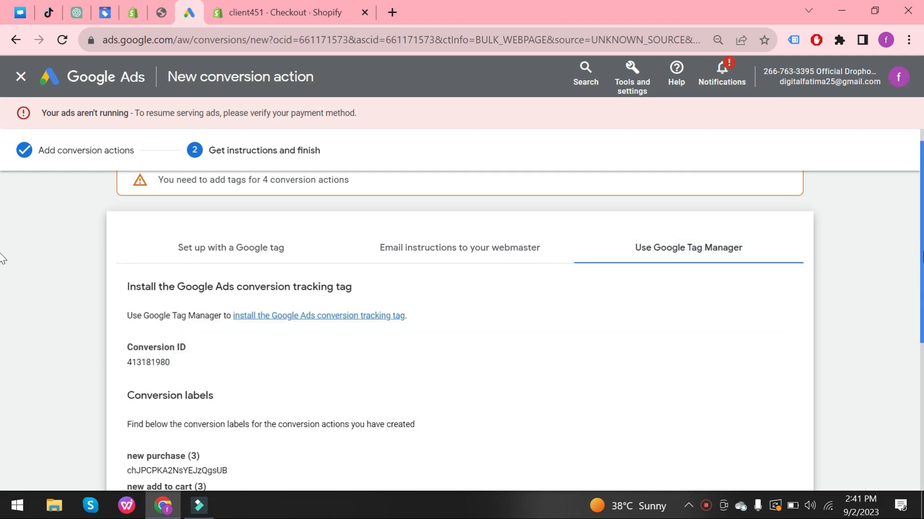
scroll(2, 288, "down", 1)
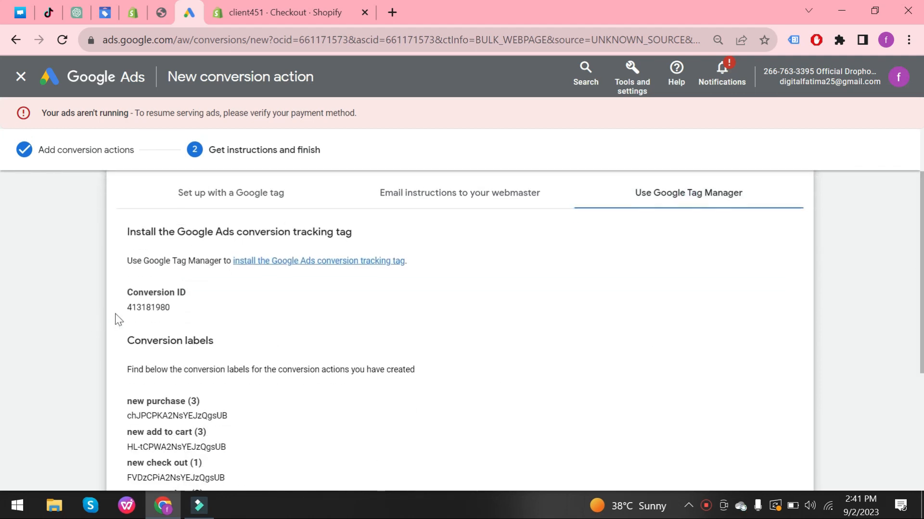
left_click_drag(127, 306, 160, 308)
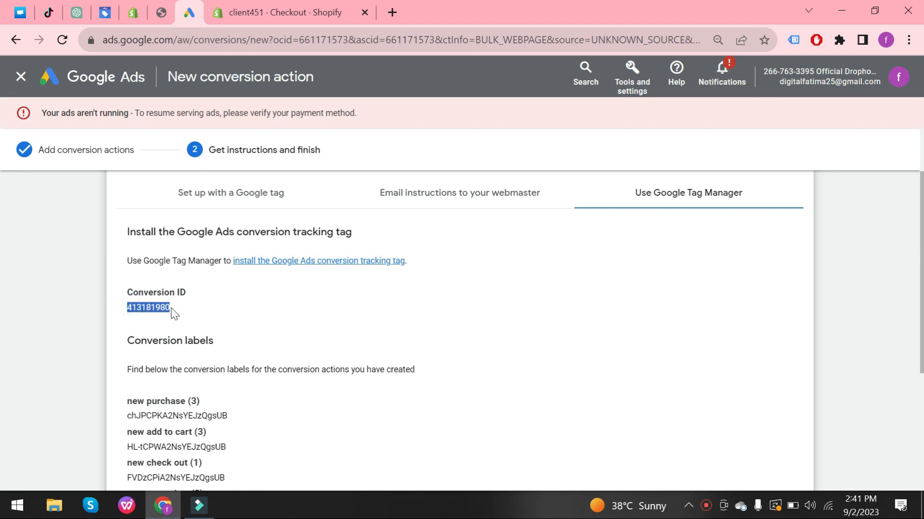
left_click(133, 15)
left_click(501, 220)
type("413181980")
left_click(284, 13)
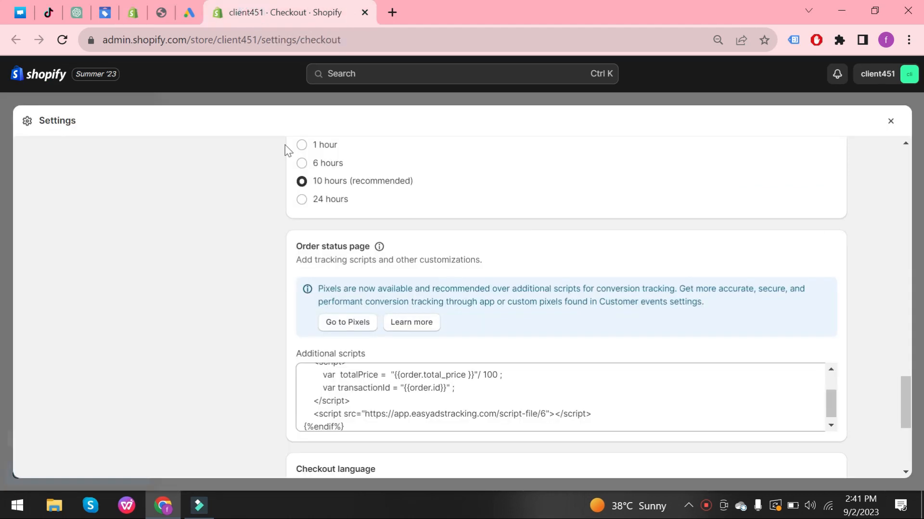
left_click(161, 12)
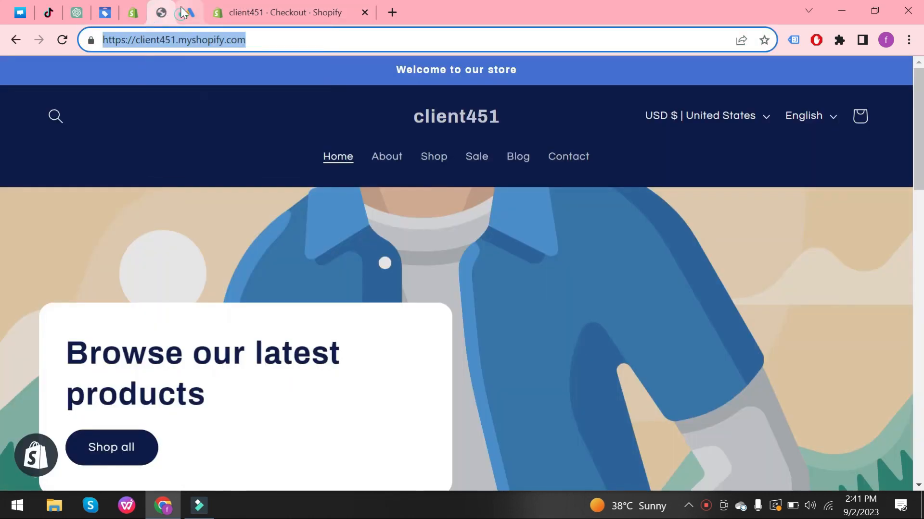
left_click(186, 12)
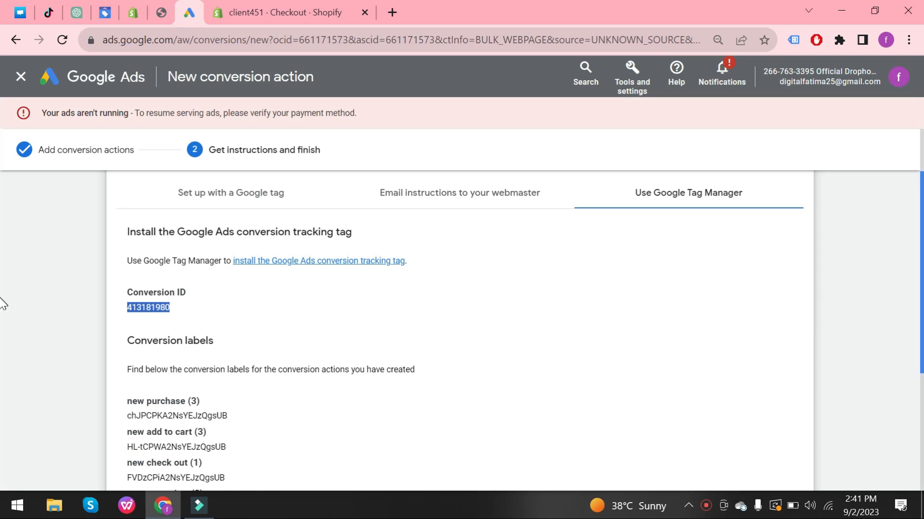
Copy the new purchase conversion label into the Wixpa Purchase Label field.
scroll(3, 332, "down", 1)
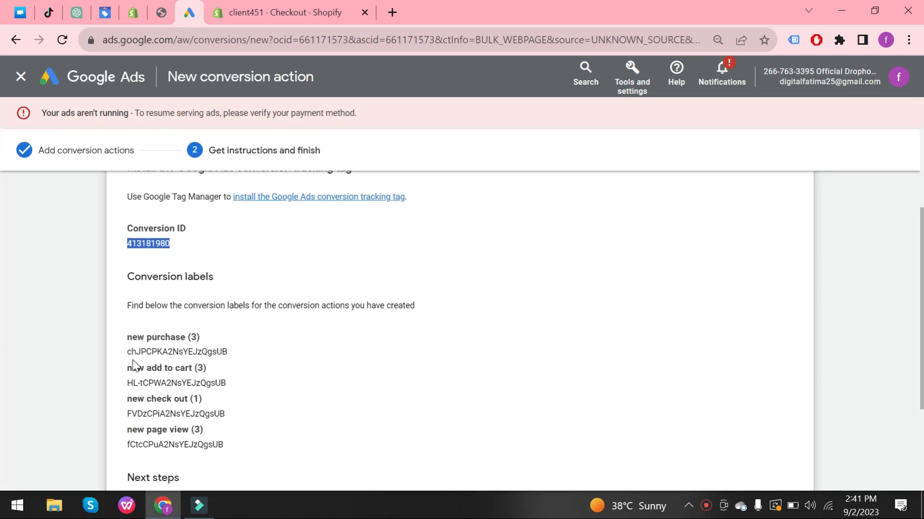
left_click_drag(124, 351, 230, 356)
key("ctrl+c")
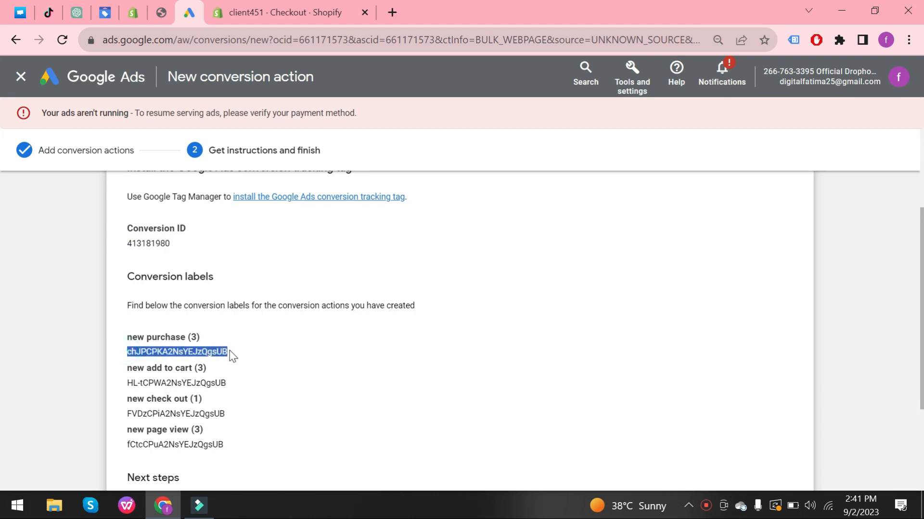
left_click(126, 3)
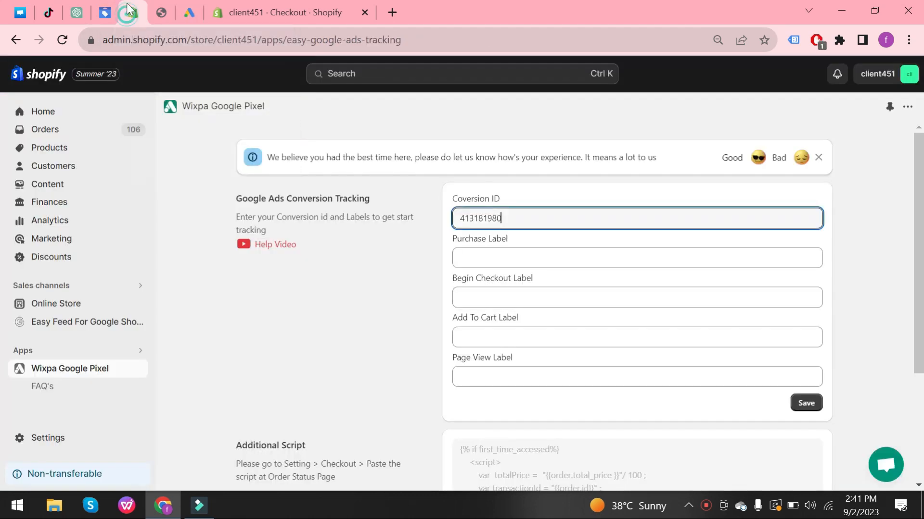
left_click(473, 263)
key("ctrl+v")
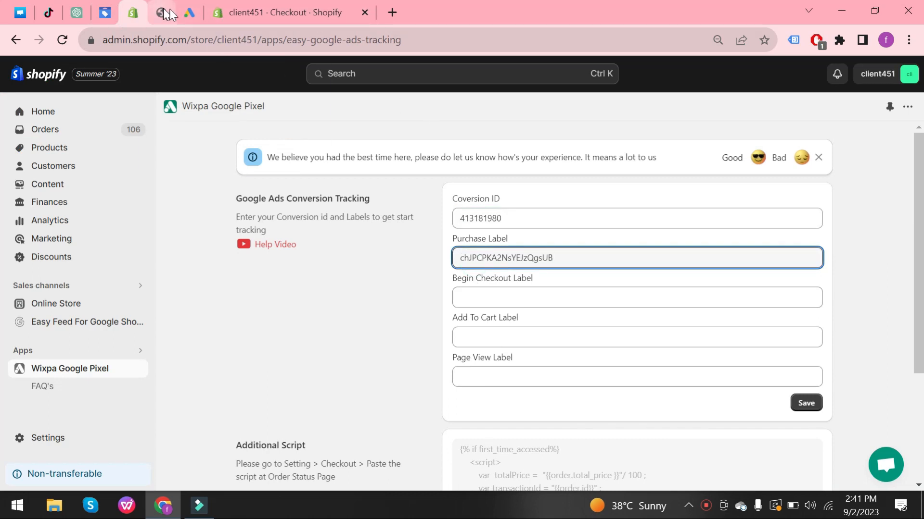
Copy the new add to cart conversion label into the Wixpa Add To Cart Label field.
left_click(189, 12)
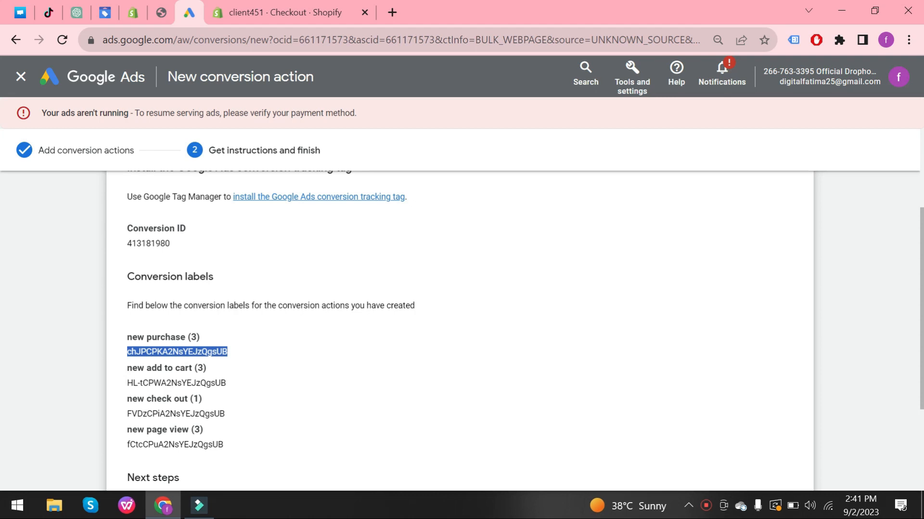
left_click_drag(127, 383, 234, 390)
key("ctrl+c")
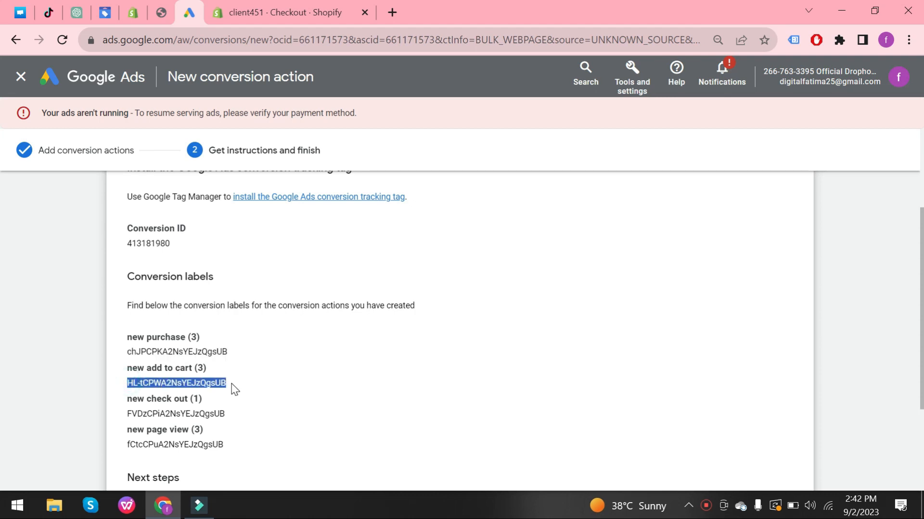
left_click(129, 14)
left_click(497, 333)
key("ctrl+v")
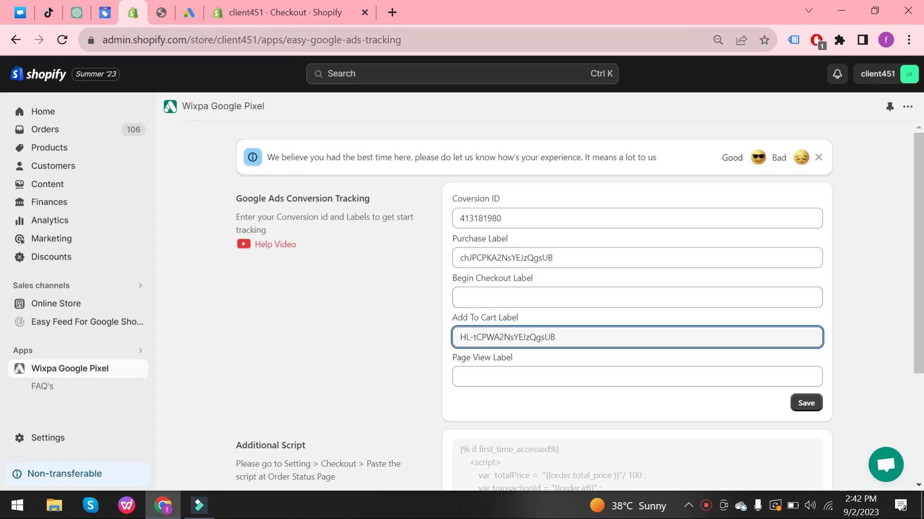
Copy the new check out conversion label into the Wixpa Begin Checkout Label field.
left_click(185, 15)
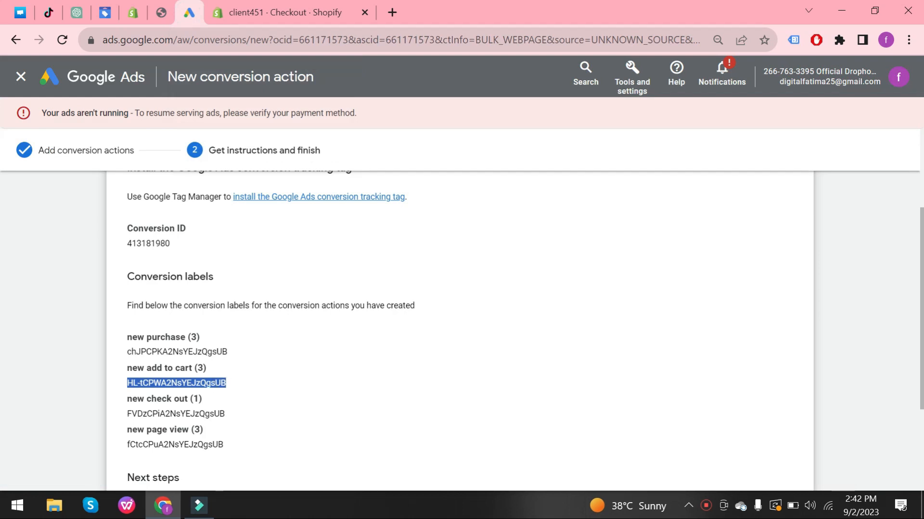
left_click_drag(127, 413, 229, 417)
key("ctrl+c")
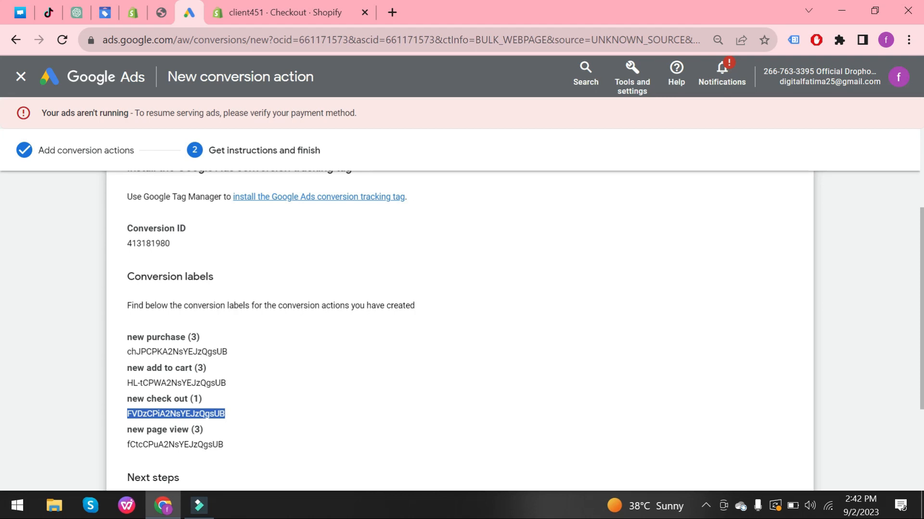
left_click(133, 12)
left_click(521, 293)
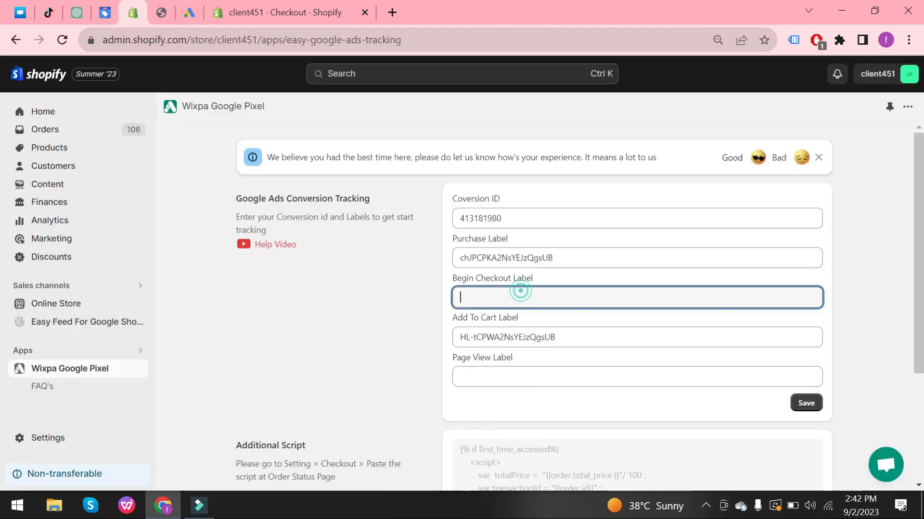
key("ctrl+v")
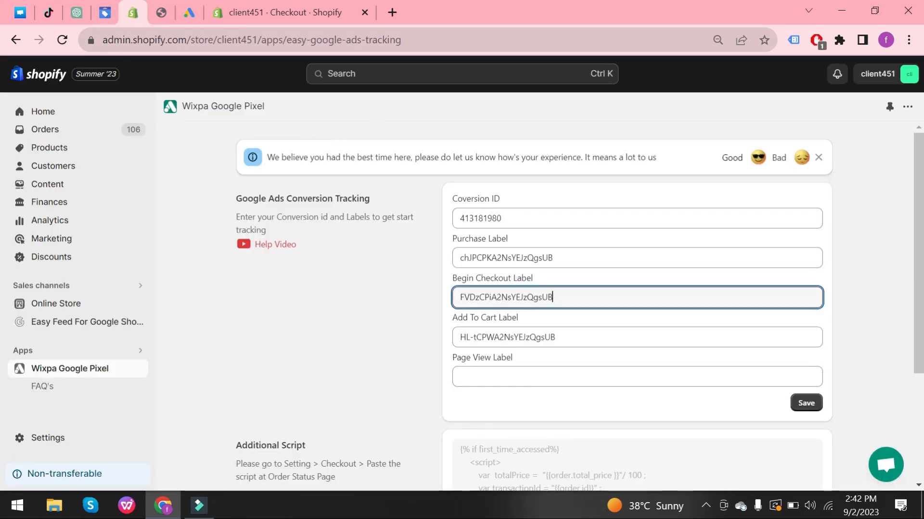
left_click(181, 16)
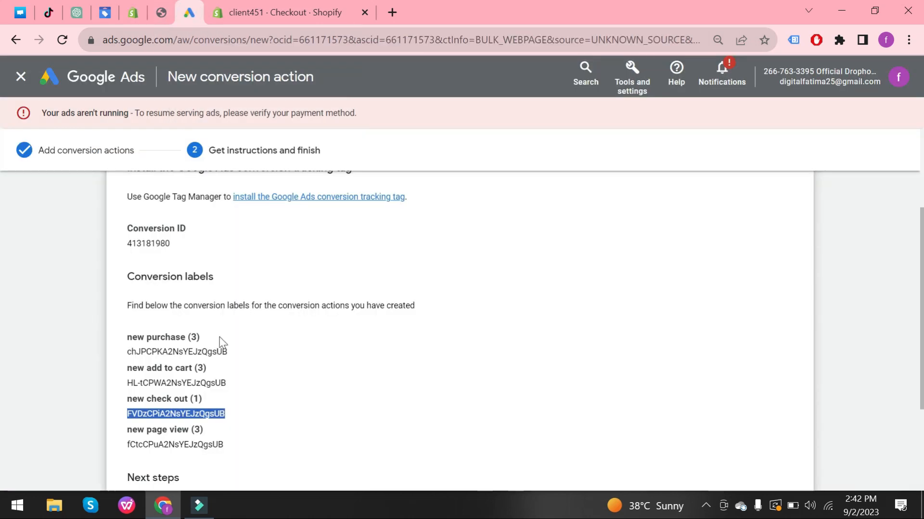
key("alt")
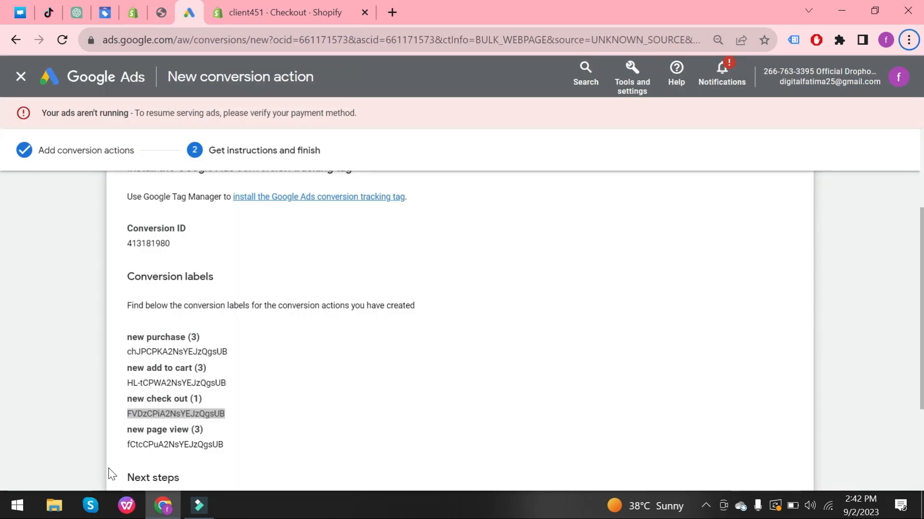
Copy the new page view conversion label into the Wixpa Page View Label field and save the tracking settings.
left_click_drag(126, 446, 212, 447)
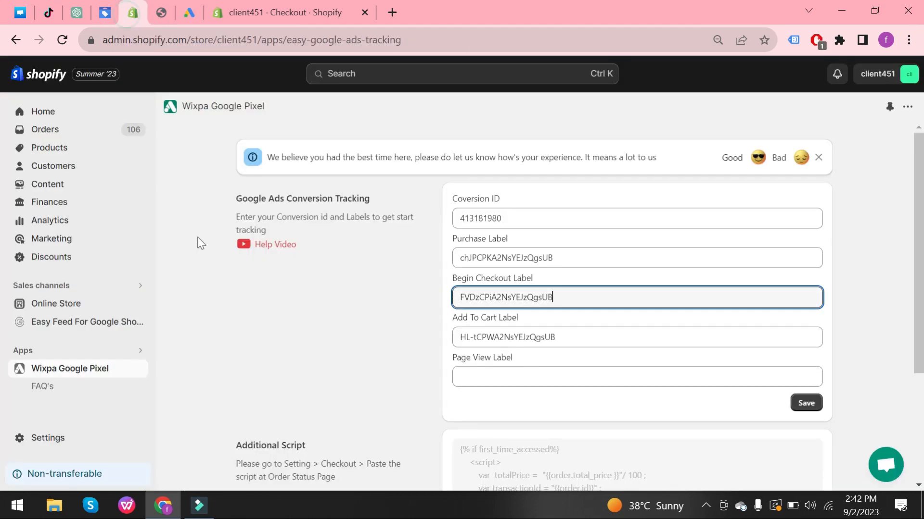
left_click(132, 12)
left_click(458, 377)
type("fCtcCPuA2NsYEJzQgsUB")
left_click(817, 405)
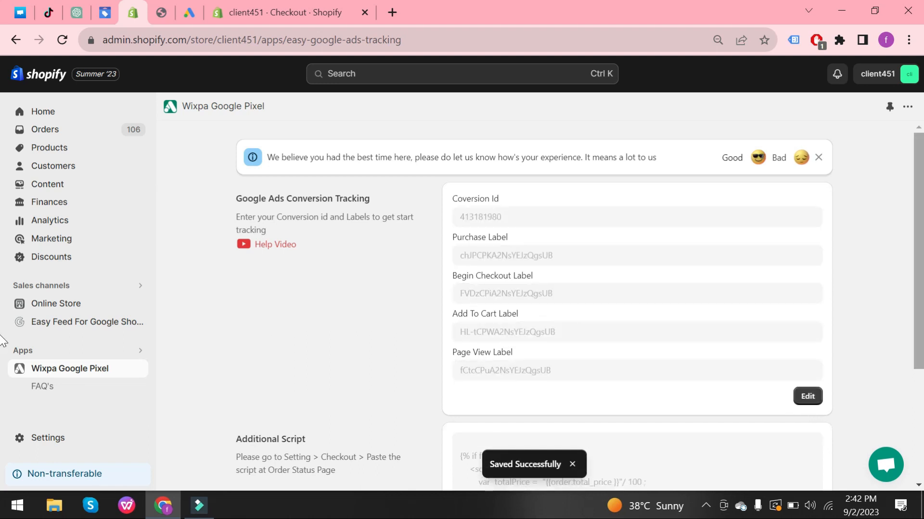
Copy the app's additional script and paste it into the checkout settings' Additional scripts field, then save the settings.
scroll(462, 336, "down", 4)
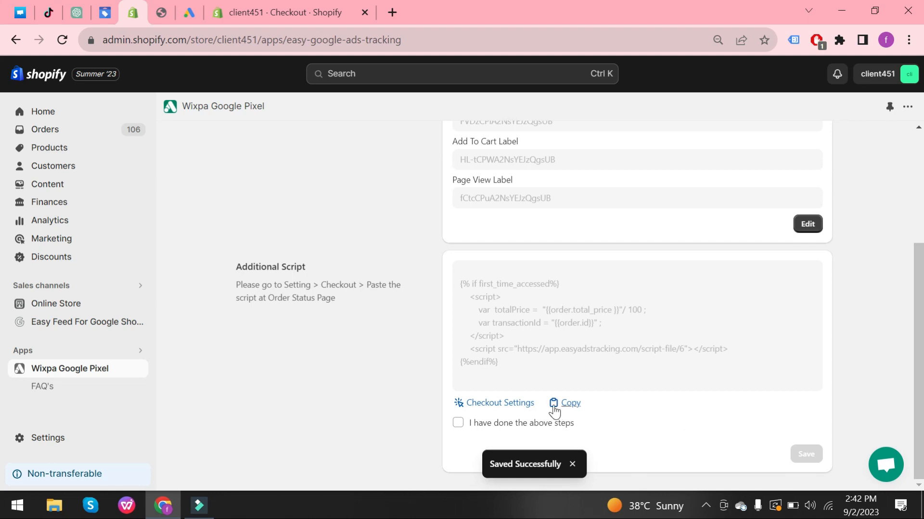
left_click(554, 409)
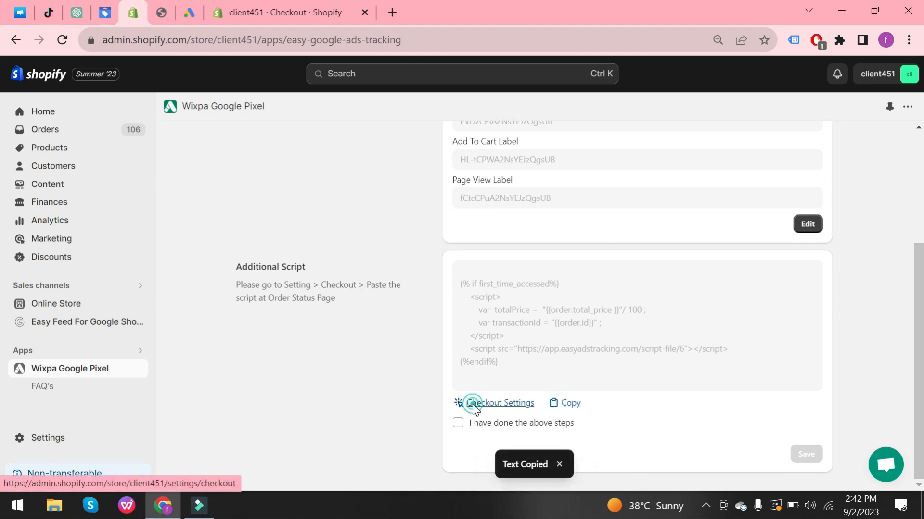
left_click(472, 404)
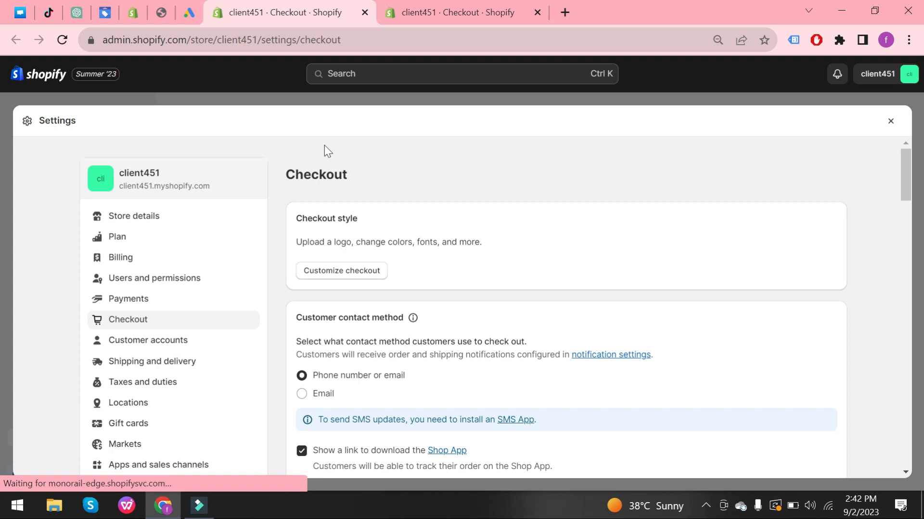
left_click_drag(899, 166, 904, 264)
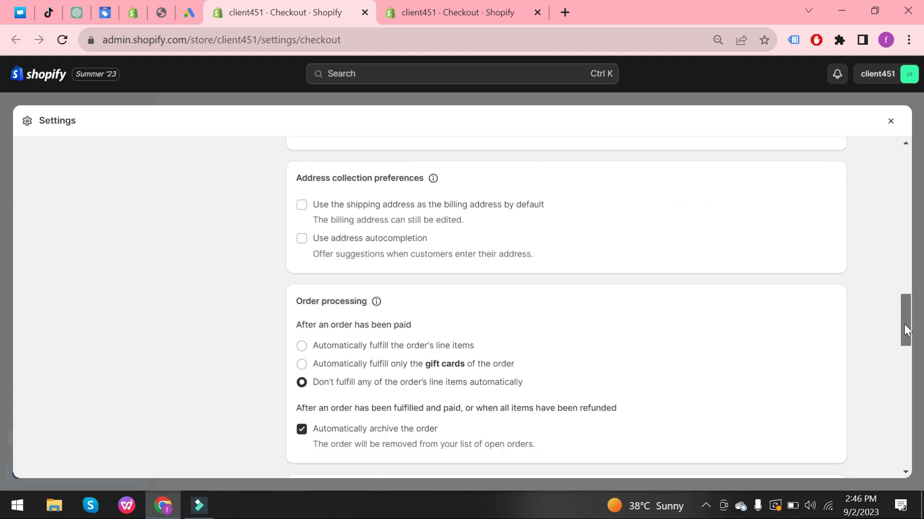
left_click_drag(906, 330, 907, 432)
left_click(304, 246)
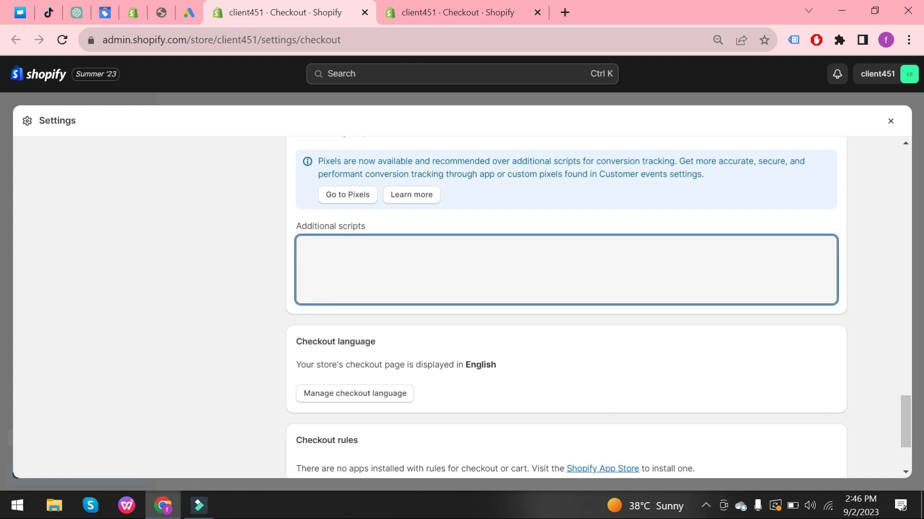
key("ctrl+v")
left_click(886, 121)
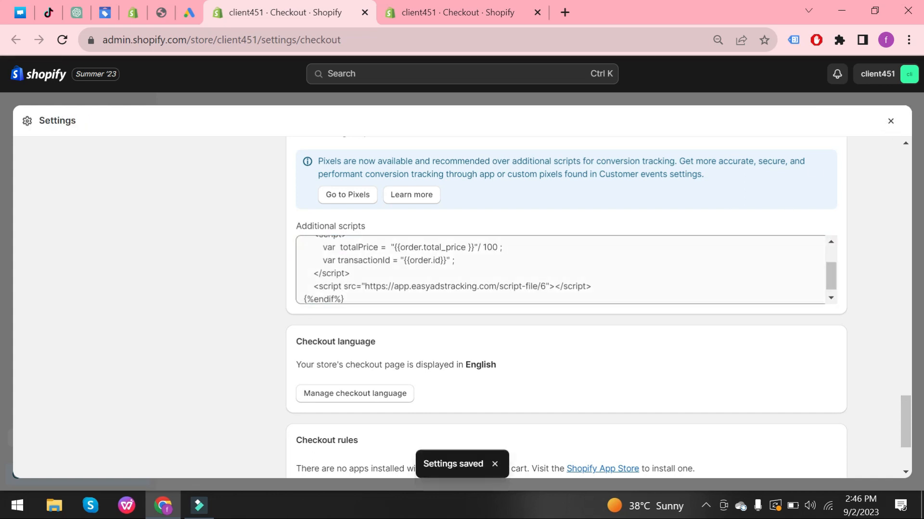
Back in Wixpa Google Pixel, confirm the above steps are done and save the additional script settings.
left_click(137, 19)
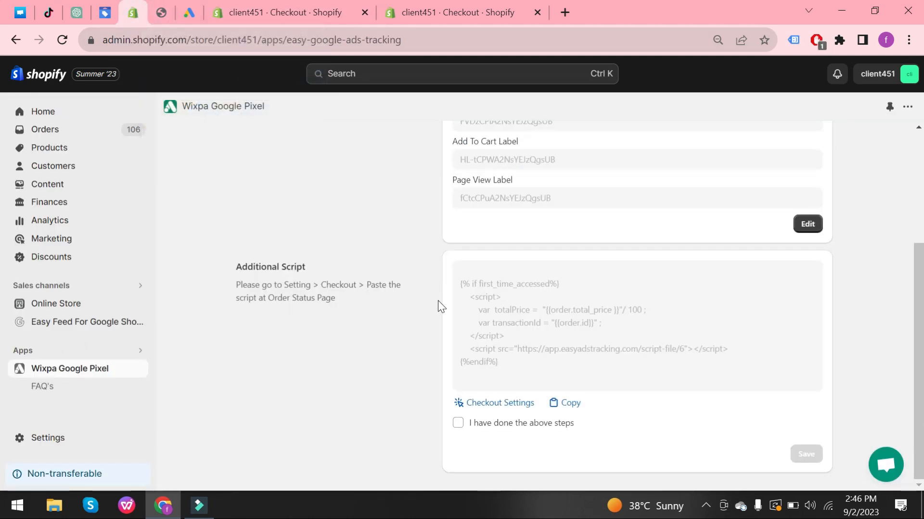
left_click(457, 424)
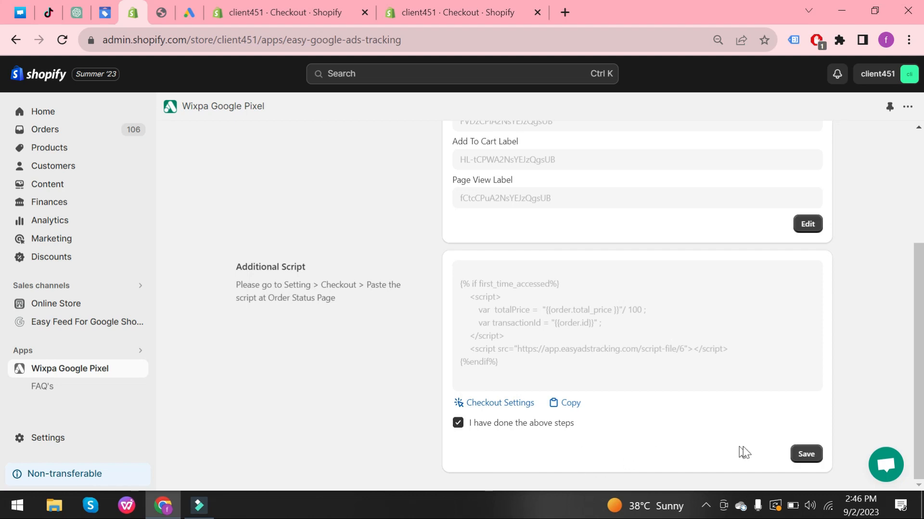
left_click(800, 455)
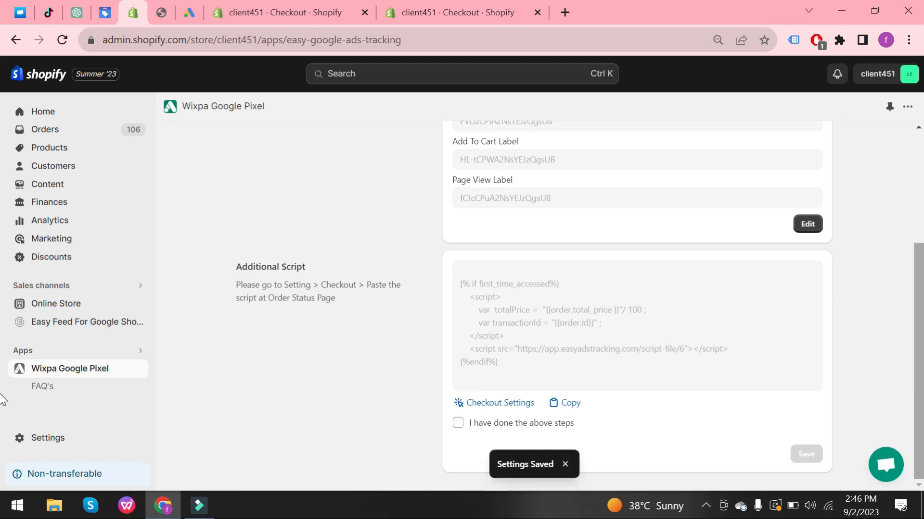
scroll(613, 327, "up", 3)
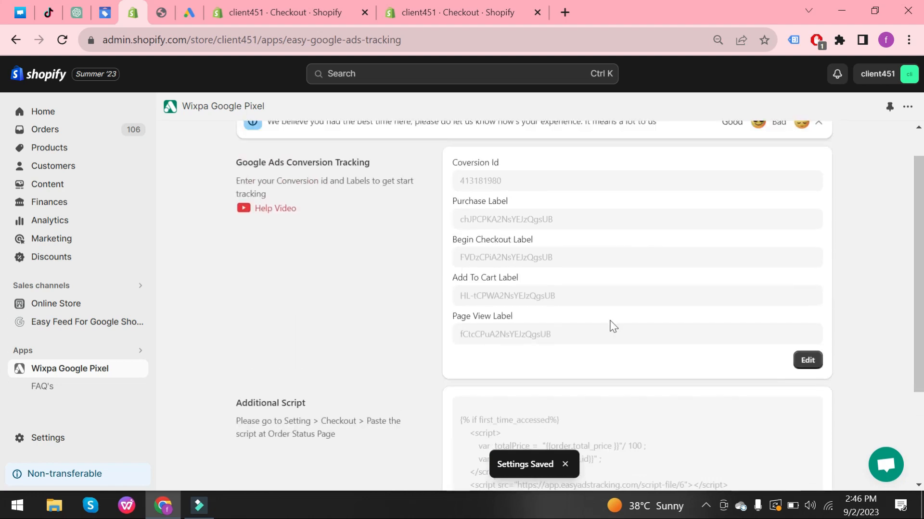
Browse the storefront's Shop page and open the Auto Hair Straightener Brush product page.
left_click(157, 4)
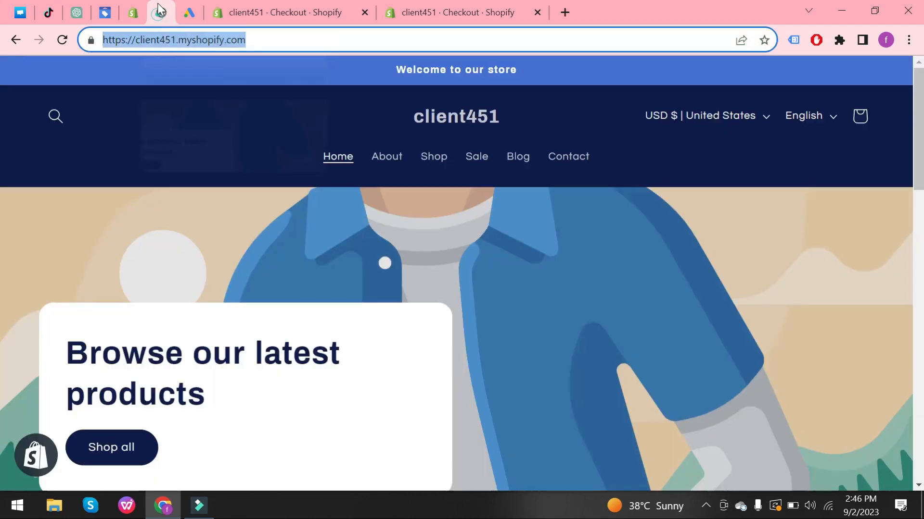
left_click(390, 166)
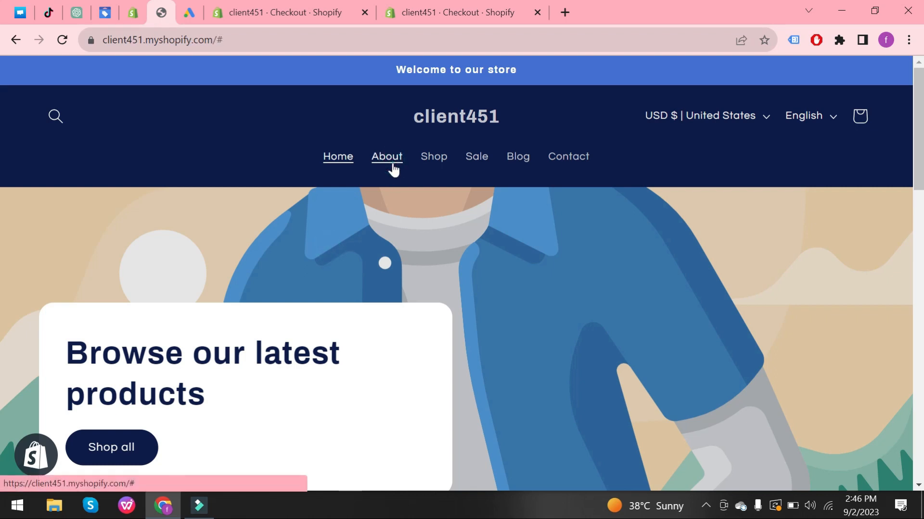
left_click(432, 158)
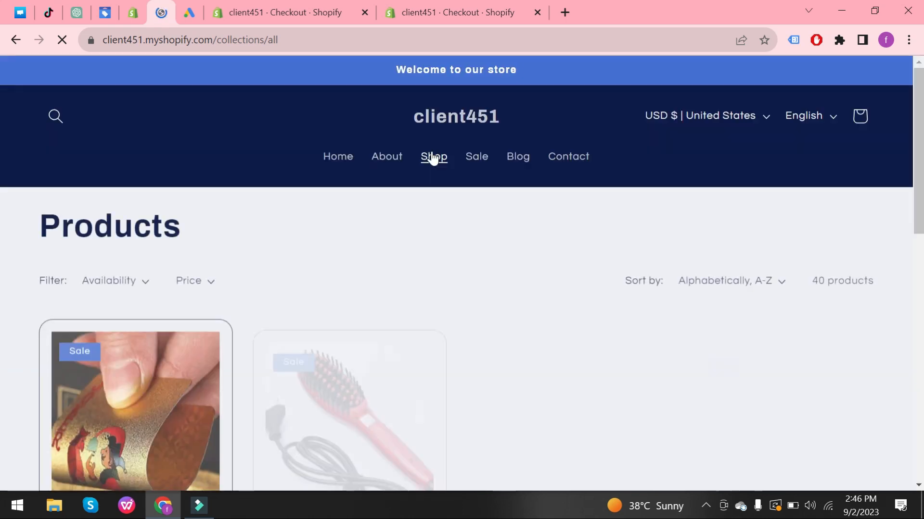
scroll(2, 144, "down", 3)
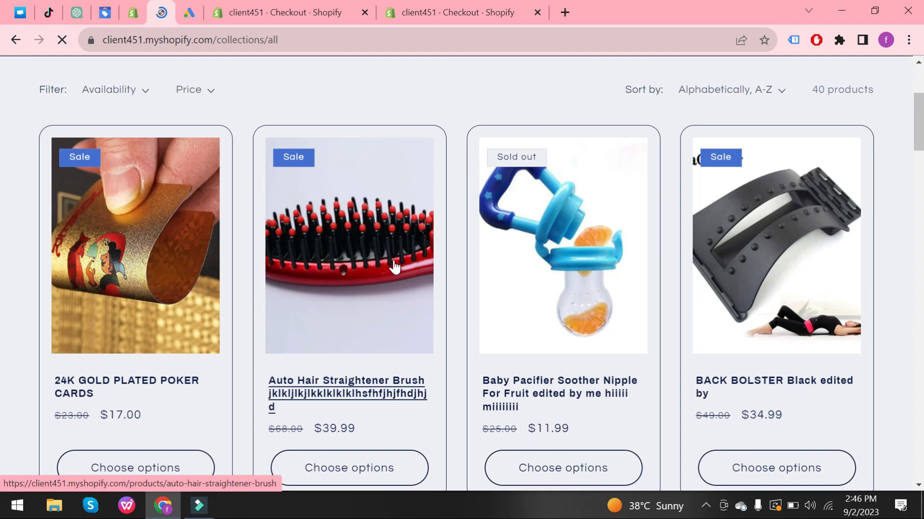
left_click(394, 267)
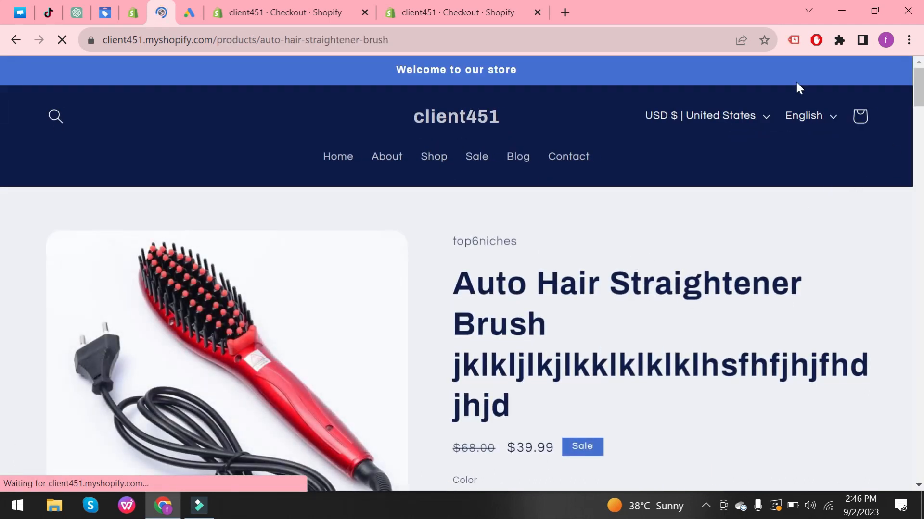
Inspect the Google Ads Conversion Tracking tag in Tag Assistant and copy its conversion label.
left_click(793, 40)
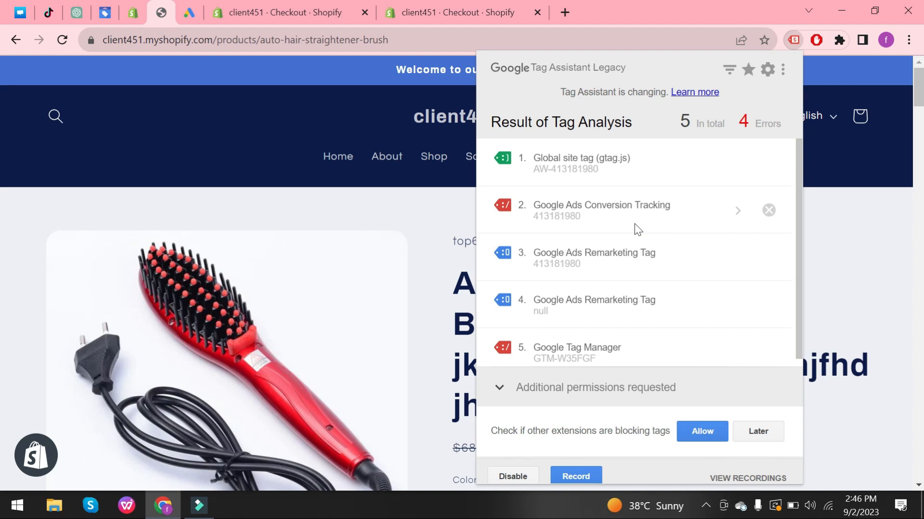
left_click(736, 212)
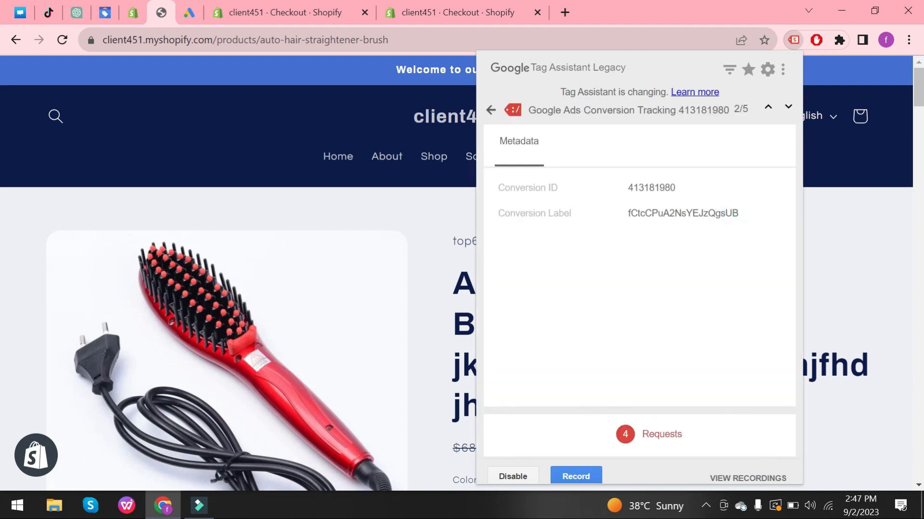
left_click_drag(627, 213, 746, 226)
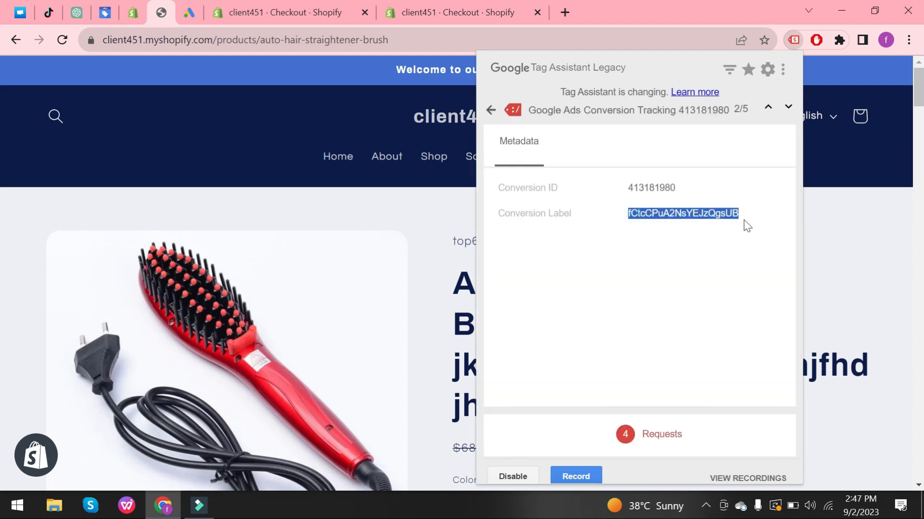
Search the Wixpa Google Pixel page for the copied conversion label.
left_click(133, 12)
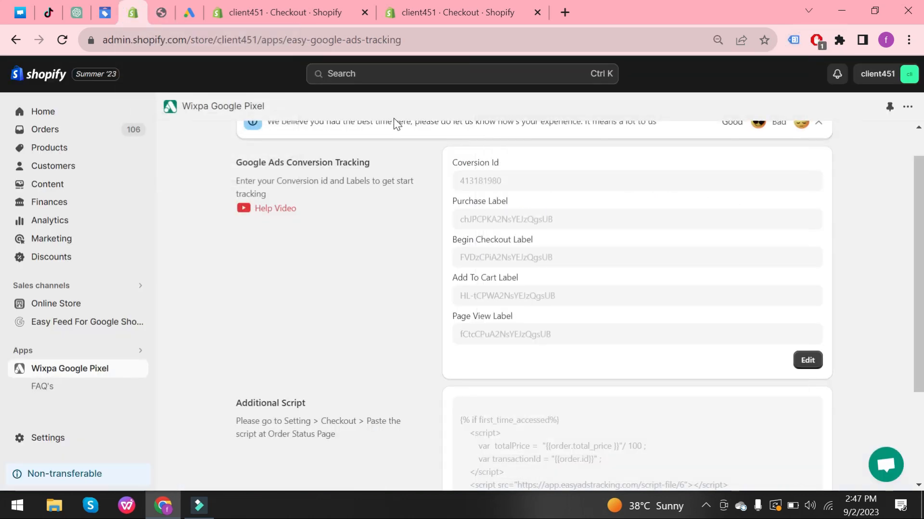
key("ctrl+f")
key("BackSpace")
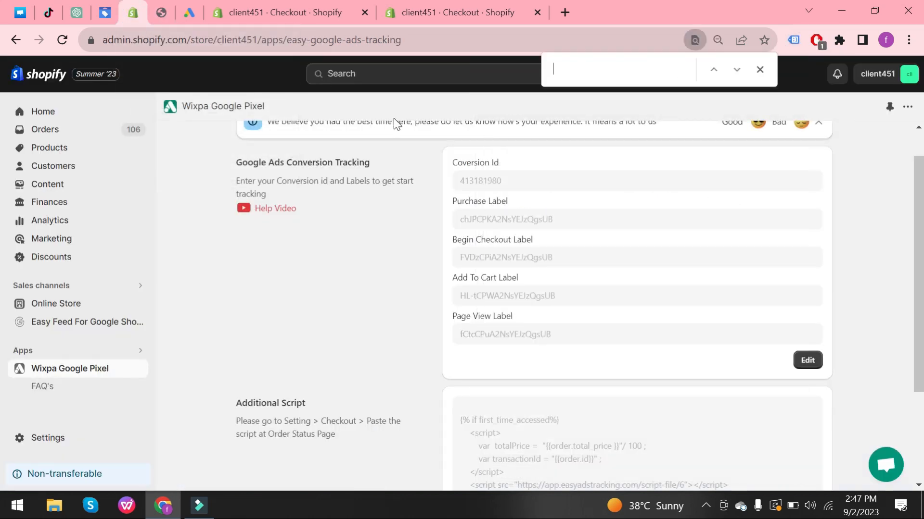
key("ctrl+v")
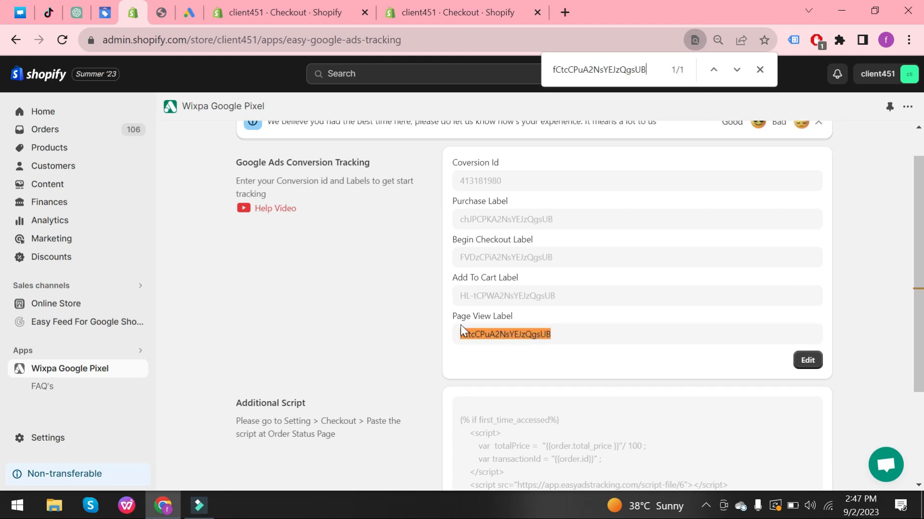
Add the straightener brush to the cart and proceed to checkout.
left_click(161, 12)
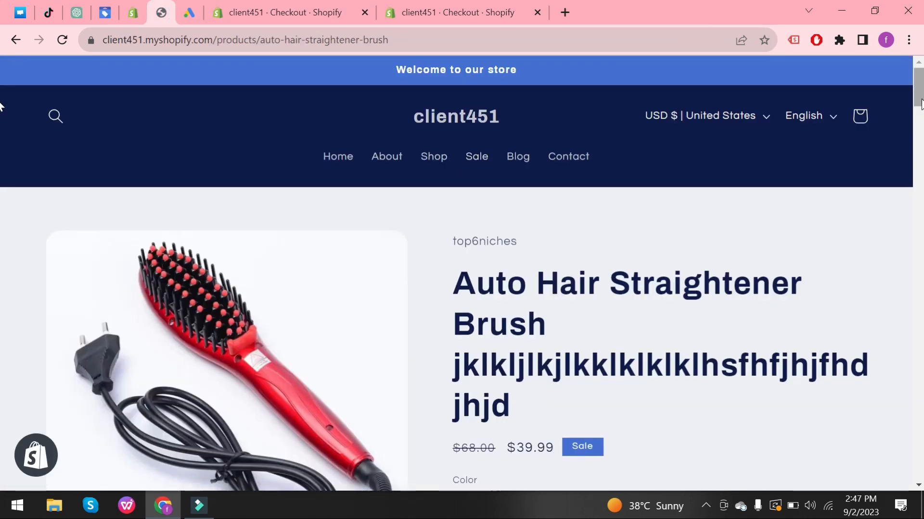
scroll(2, 139, "down", 7)
scroll(2, 139, "down", 6)
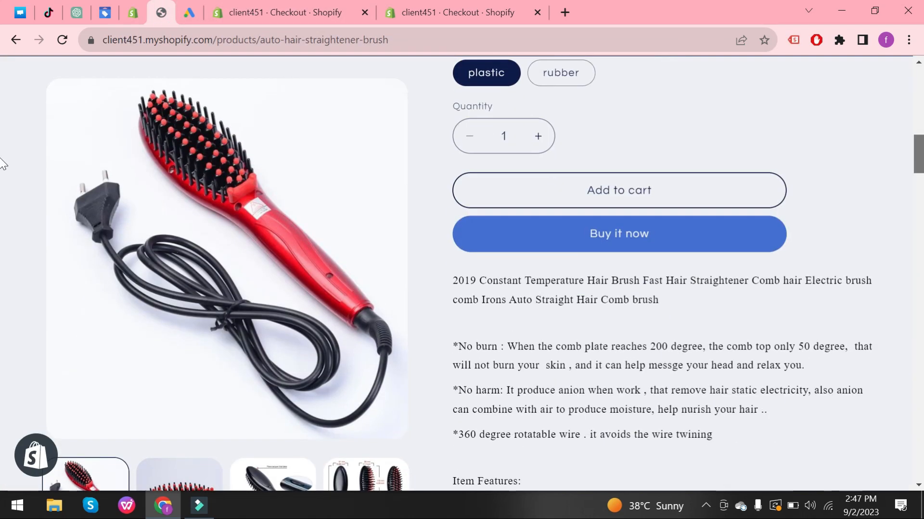
left_click(684, 178)
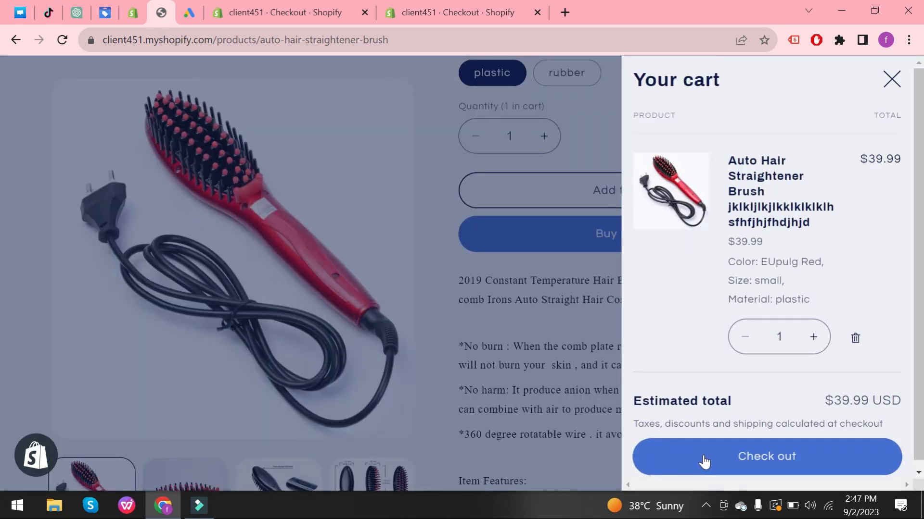
left_click(704, 462)
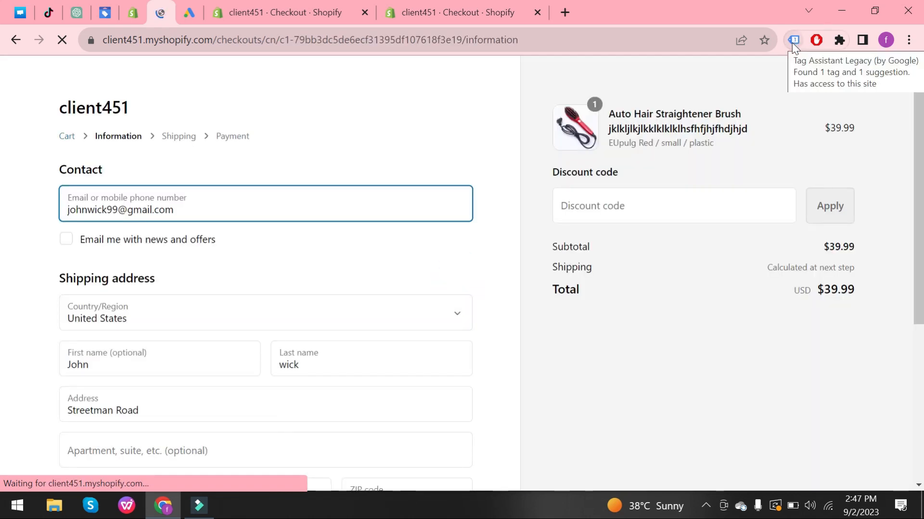
Inspect the checkout page's Google Ads Conversion Tracking tag in Tag Assistant and copy its conversion label.
left_click(794, 40)
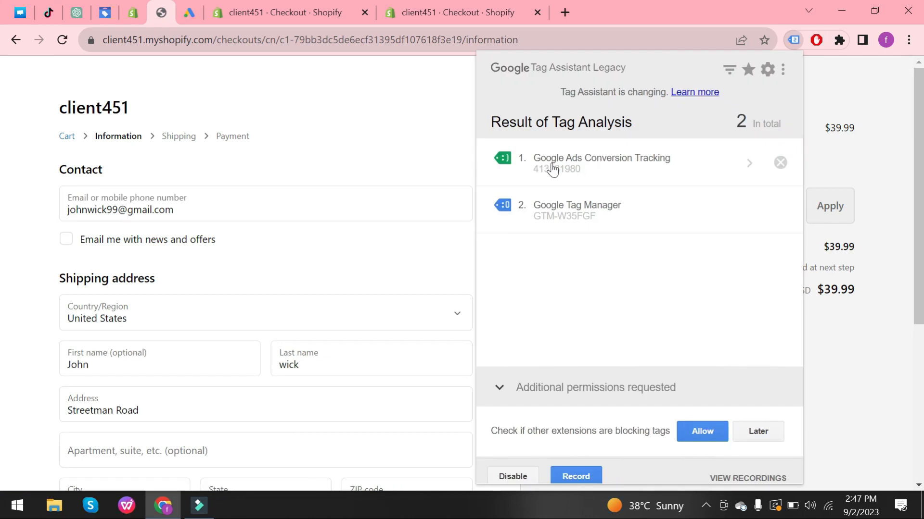
left_click(581, 218)
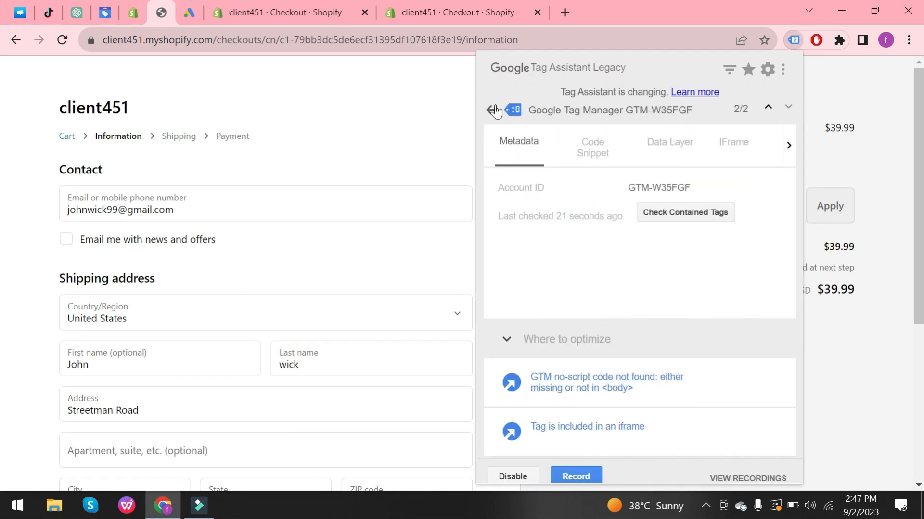
left_click(496, 110)
left_click(536, 154)
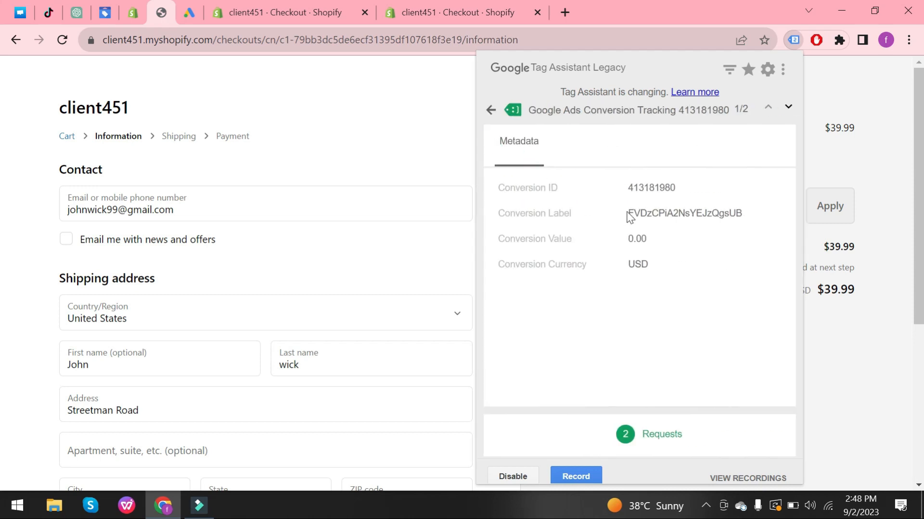
left_click_drag(626, 214, 749, 218)
key("ctrl+c")
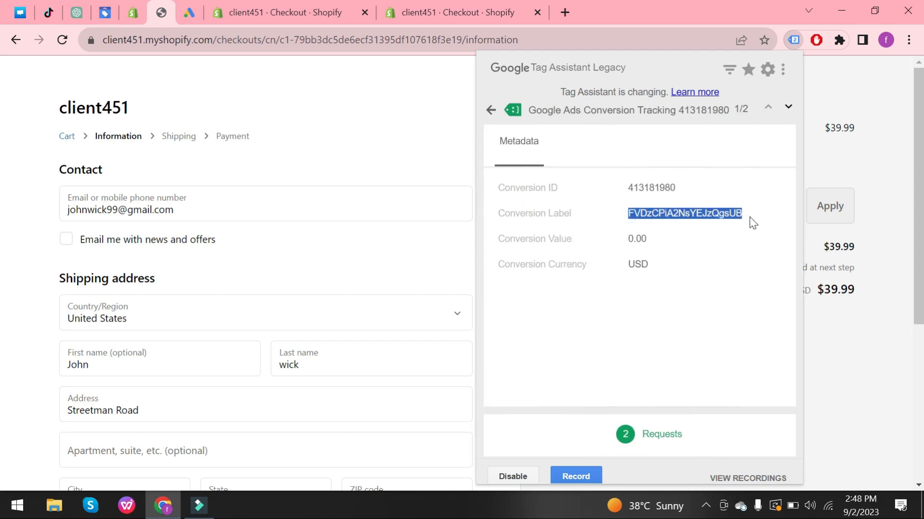
Search the Wixpa Google Pixel page for the checkout conversion label, then return to the Google Ads conversion instructions.
left_click(131, 12)
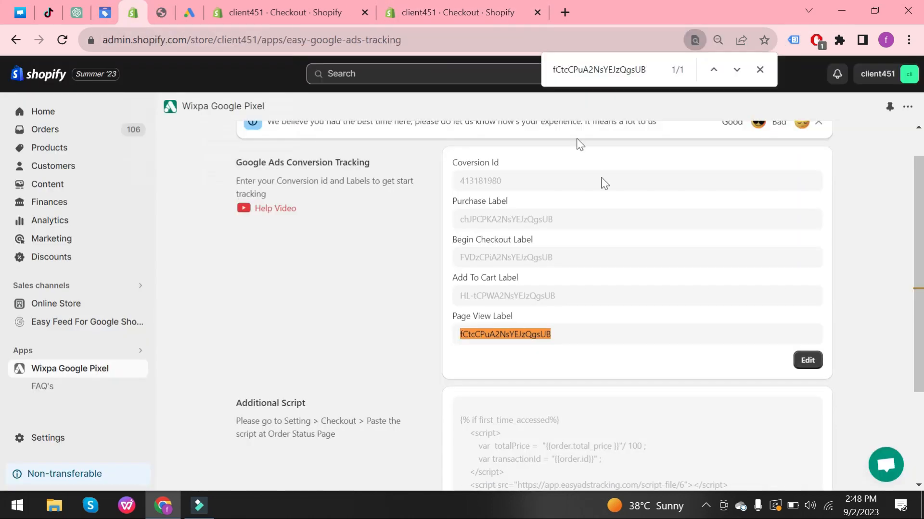
key("ctrl+f")
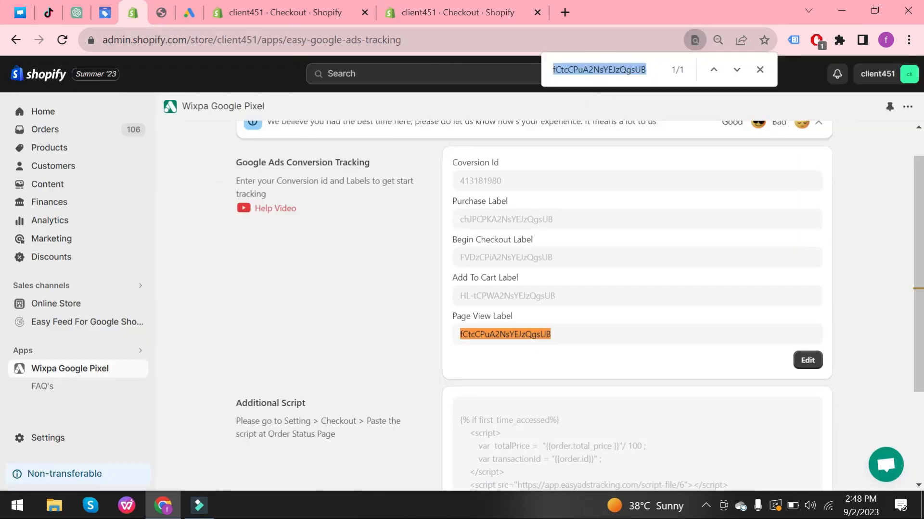
key("BackSpace")
key("ctrl+v")
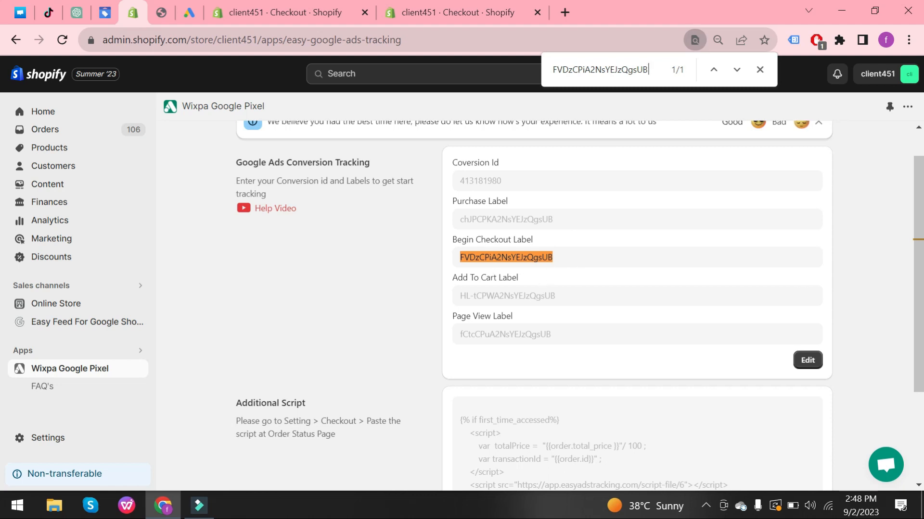
left_click(163, 13)
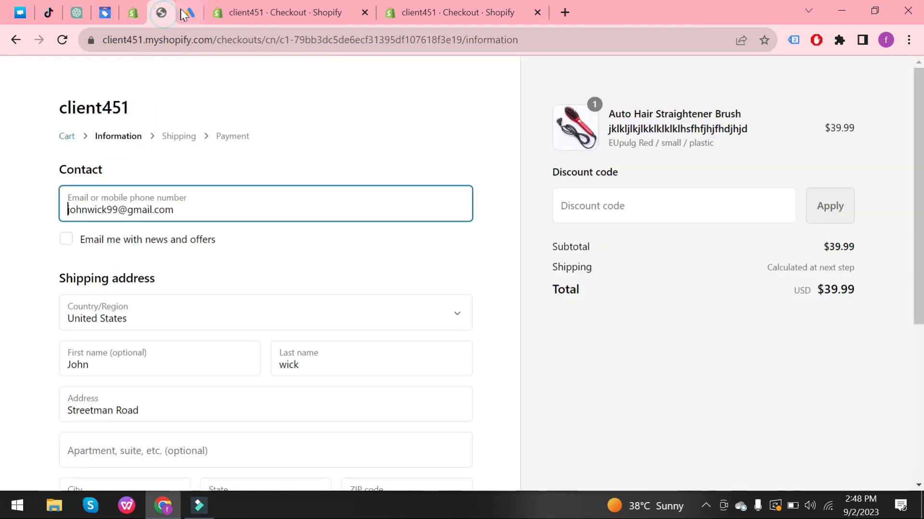
left_click(187, 13)
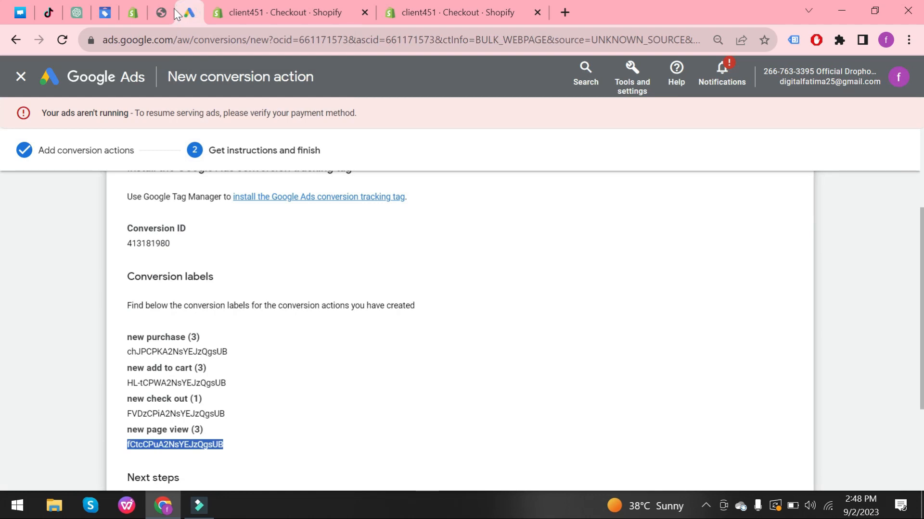
Return to the store checkout and continue from the contact information through shipping to the payment step.
left_click(133, 12)
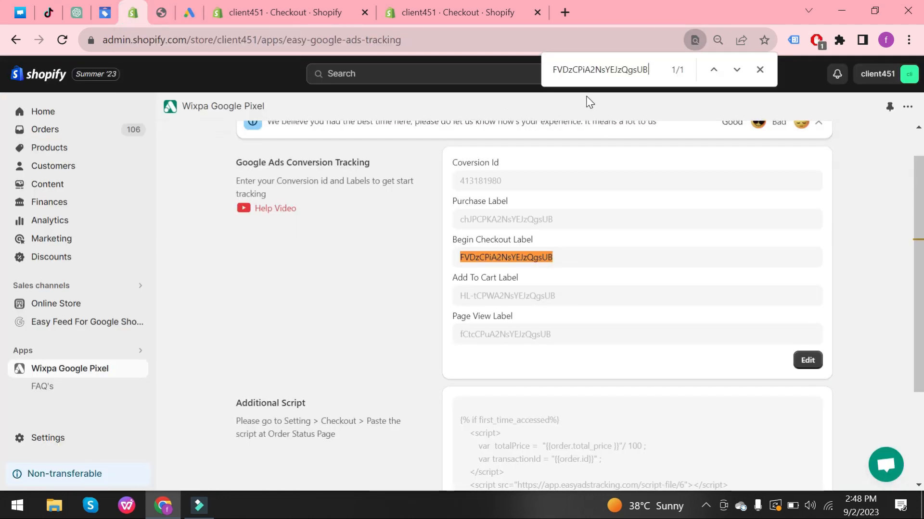
key("ctrl+Tab")
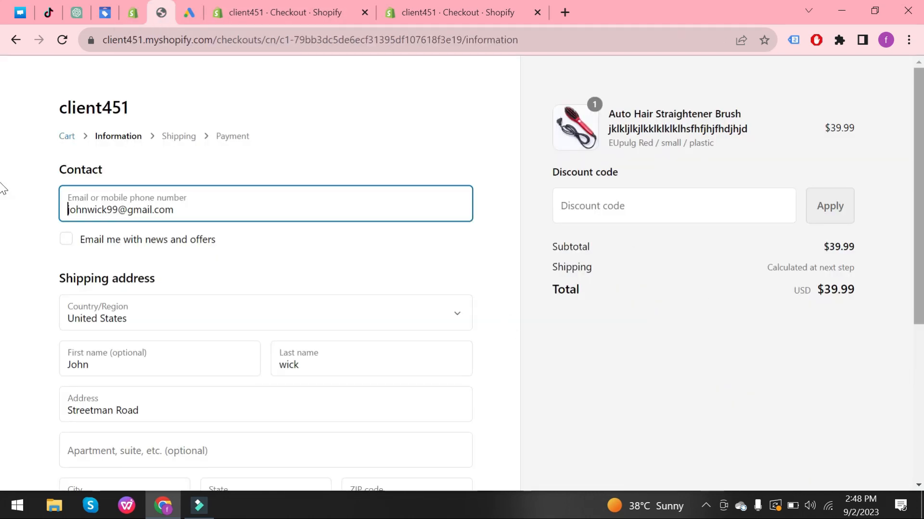
scroll(5, 241, "down", 4)
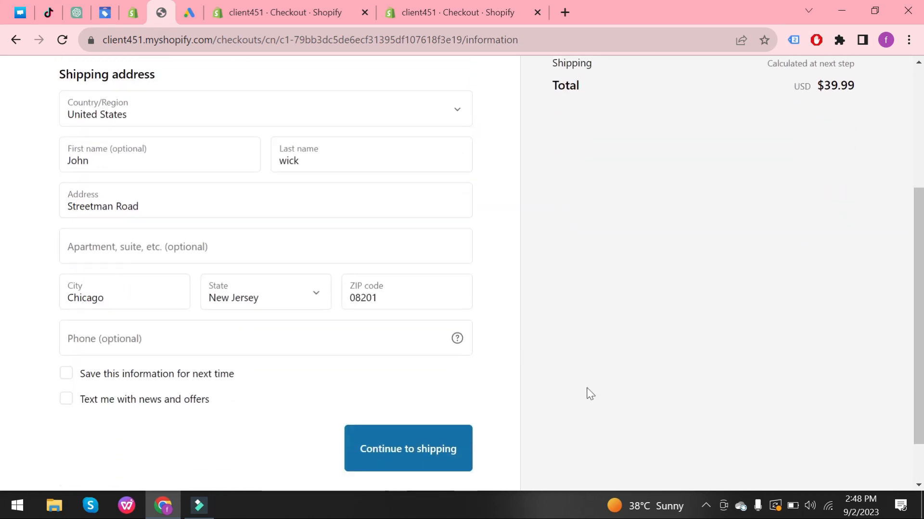
left_click(446, 450)
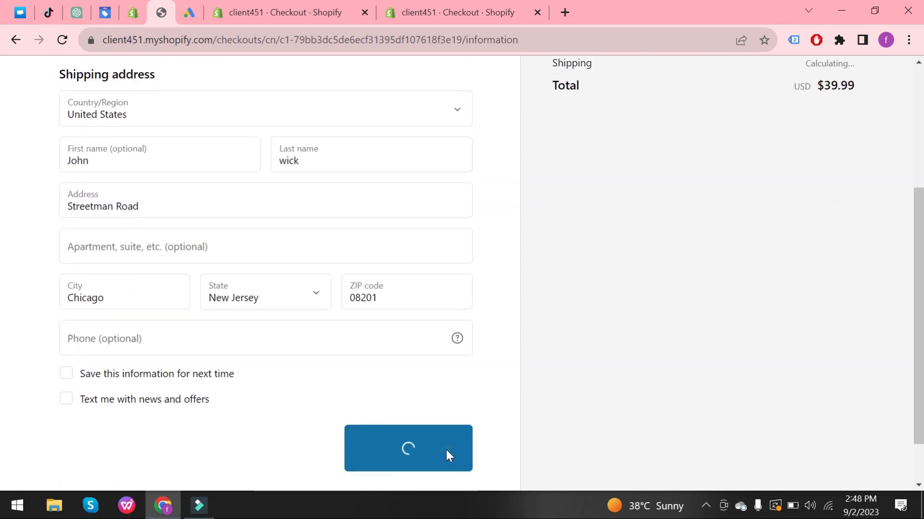
left_click(430, 374)
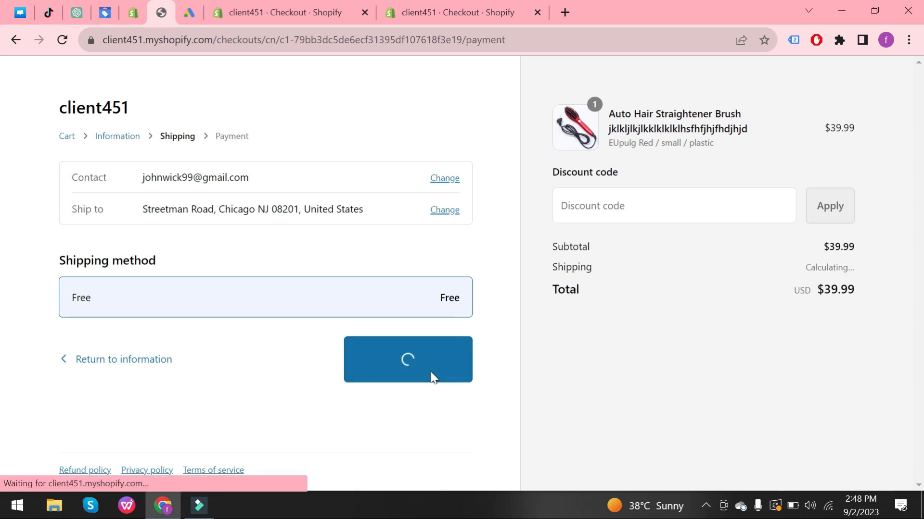
Enter the test card number, name on card Bogus Gateway, expiry and security code, then complete the order.
scroll(431, 371, "down", 4)
left_click(289, 278)
type("1")
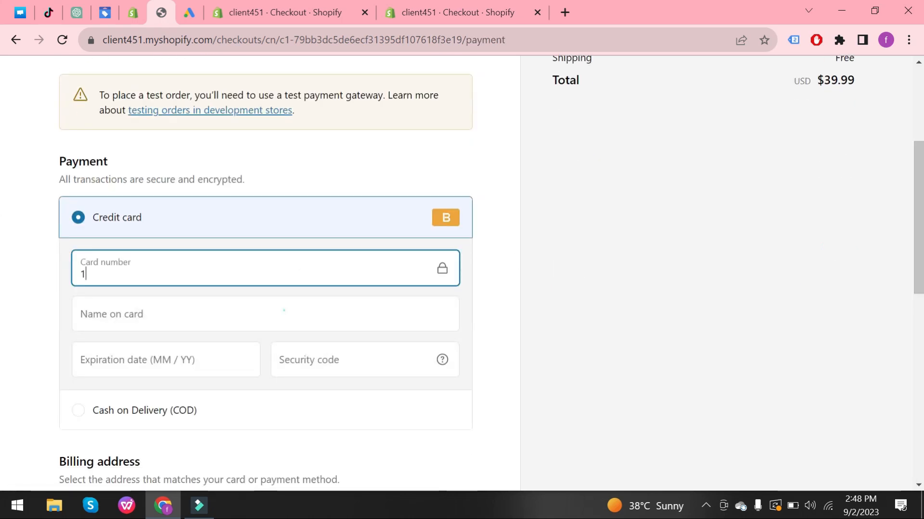
key("Tab")
type("Bogus Gateway")
key("Tab")
type("0128")
key("Tab")
type("111")
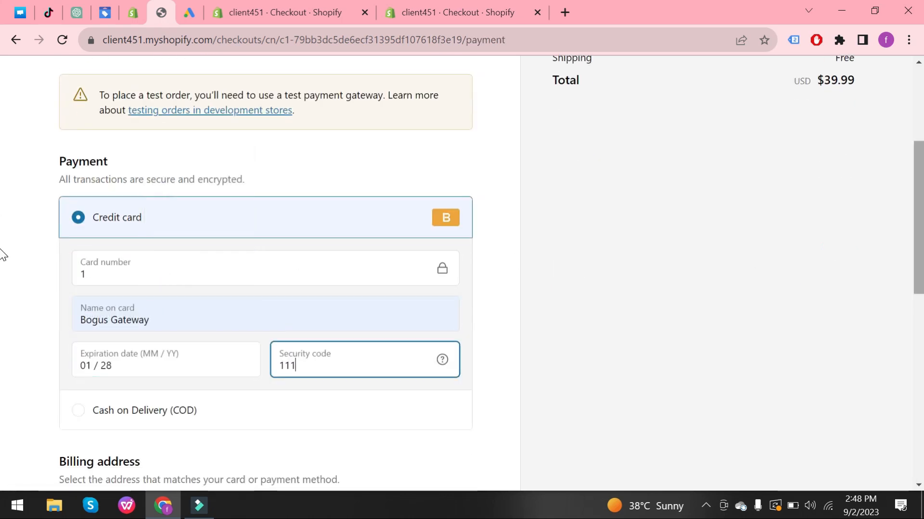
scroll(861, 326, "down", 5)
left_click(72, 269)
left_click(441, 381)
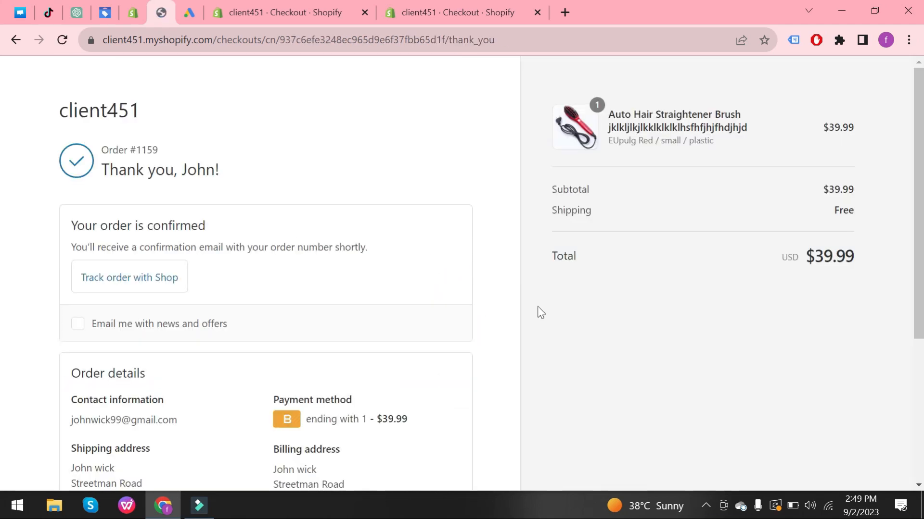
Inspect the thank-you page's Google Ads Conversion Tracking tag in Tag Assistant and copy its conversion label.
left_click(788, 40)
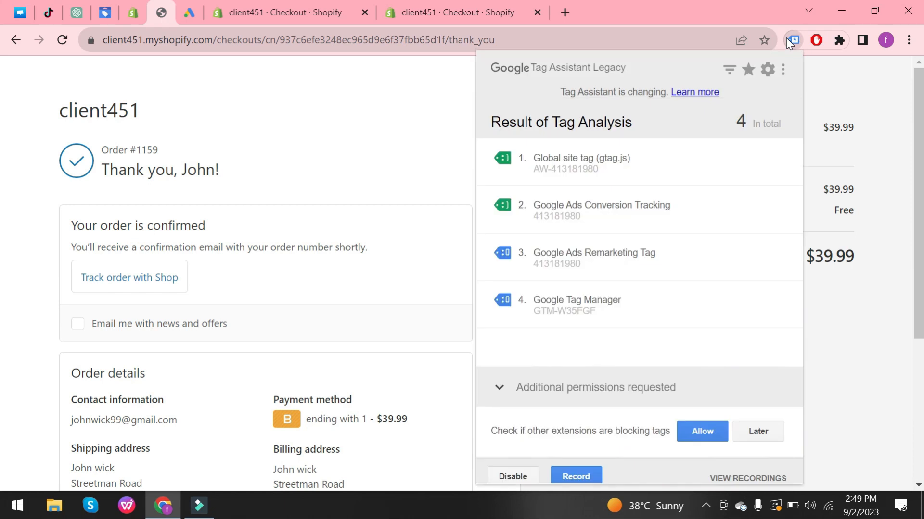
left_click(598, 223)
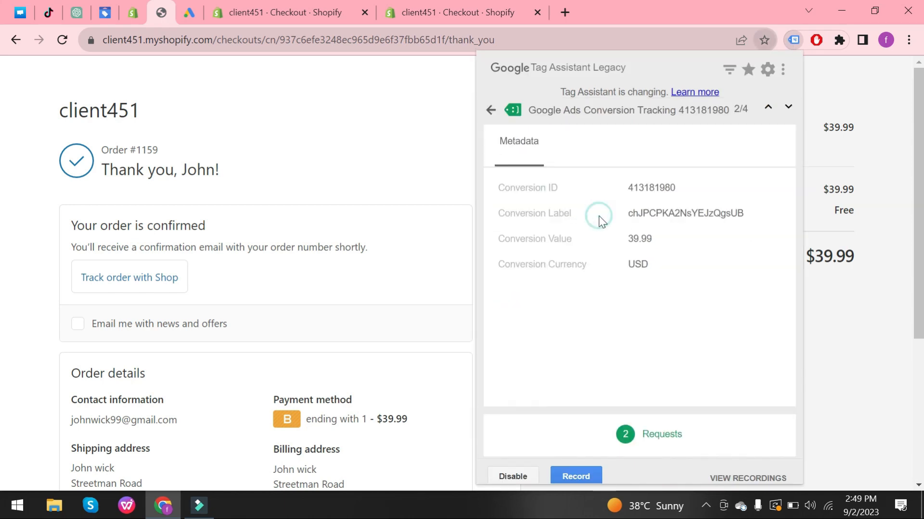
left_click(626, 212)
double_click(621, 227)
key("ctrl+c")
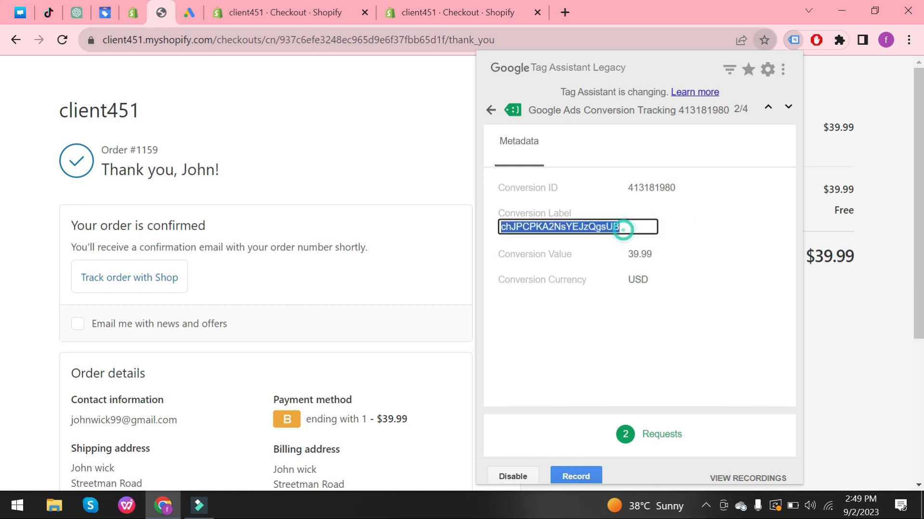
Search the Wixpa Google Pixel page for the purchase conversion label copied from Tag Assistant.
left_click(126, 9)
key("BackSpace")
key("BackSpace")
key("BackSpace")
key("BackSpace")
key("BackSpace")
key("BackSpace")
key("BackSpace")
key("BackSpace")
key("BackSpace")
key("BackSpace")
key("BackSpace")
key("BackSpace")
key("BackSpace")
key("BackSpace")
key("BackSpace")
key("BackSpace")
key("BackSpace")
key("BackSpace")
key("BackSpace")
key("BackSpace")
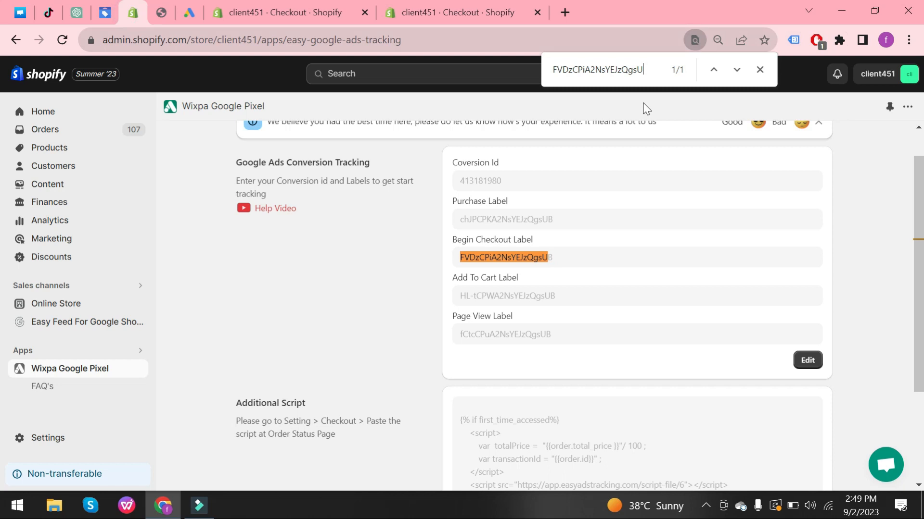
key("ctrl+v")
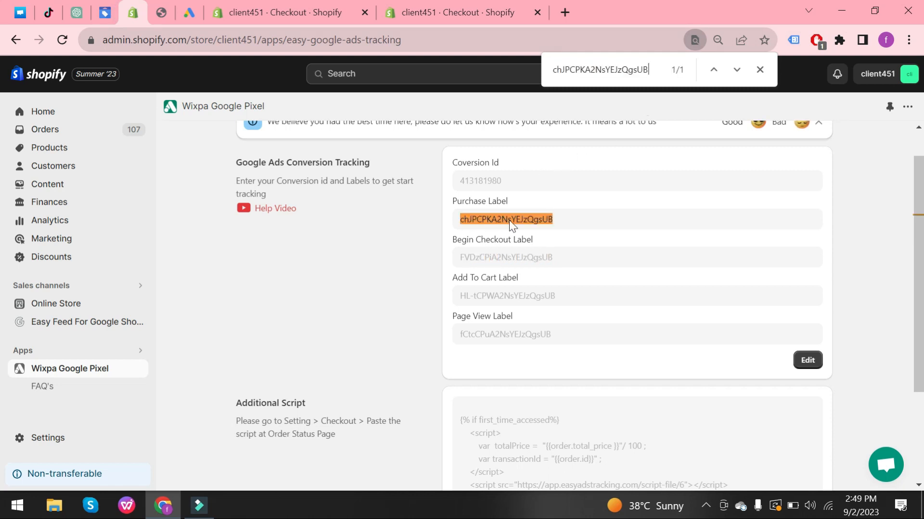
Reload the order confirmation page and check its detected tags in Tag Assistant.
left_click(280, 9)
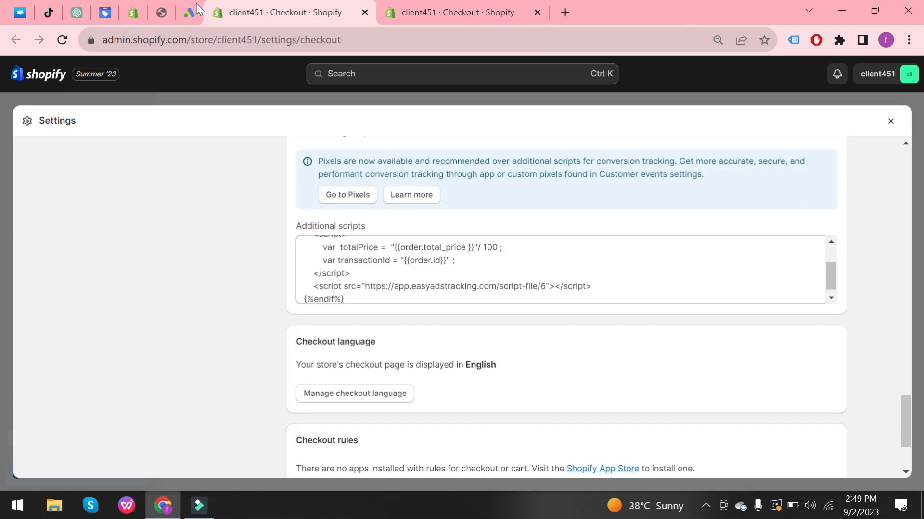
left_click(155, 18)
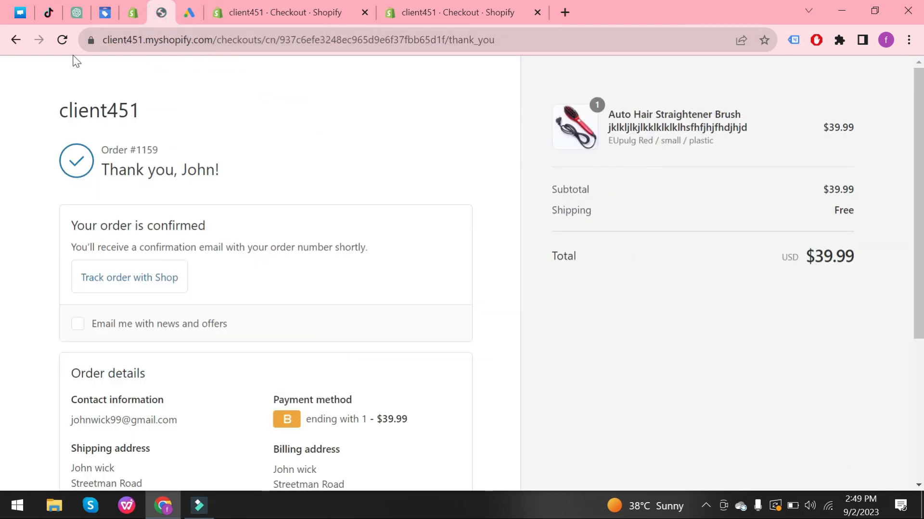
left_click(66, 44)
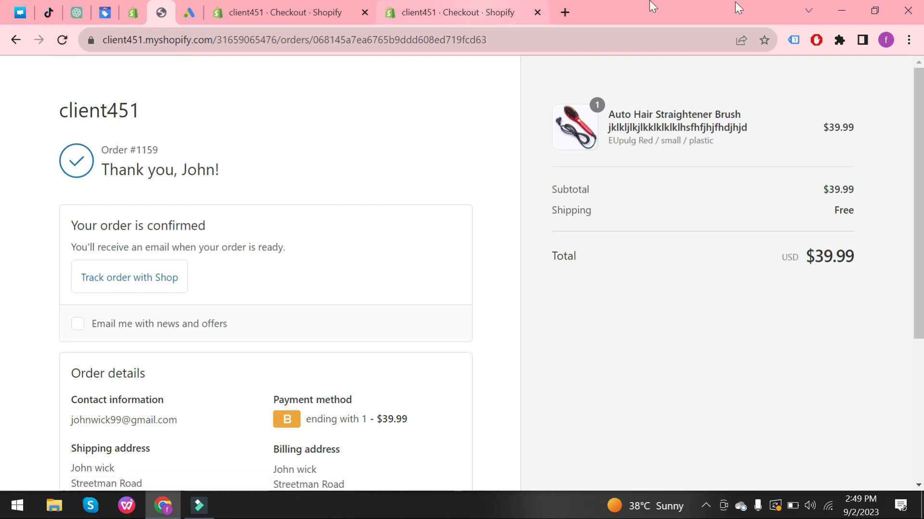
left_click(794, 46)
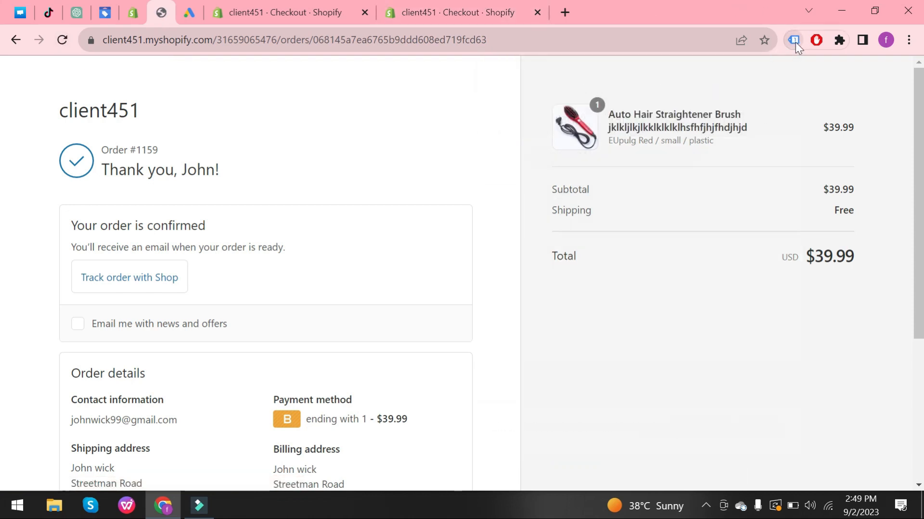
left_click(795, 41)
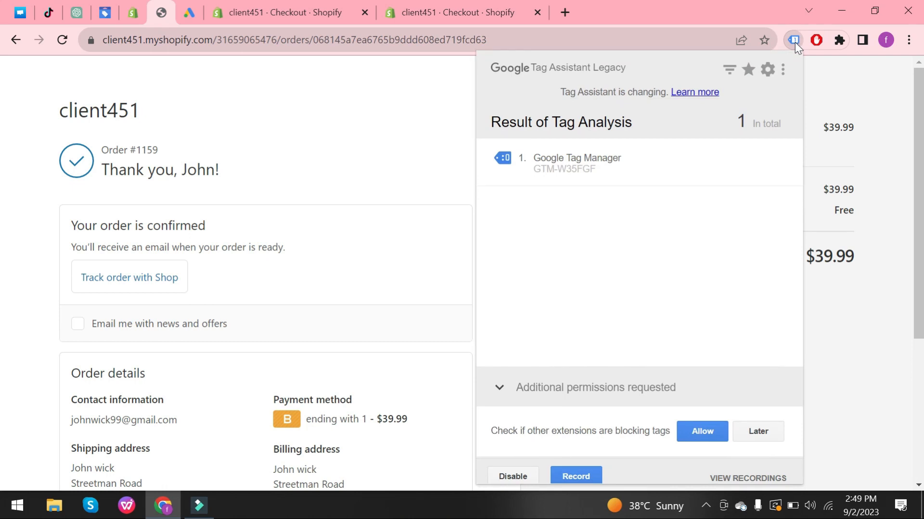
left_click(794, 42)
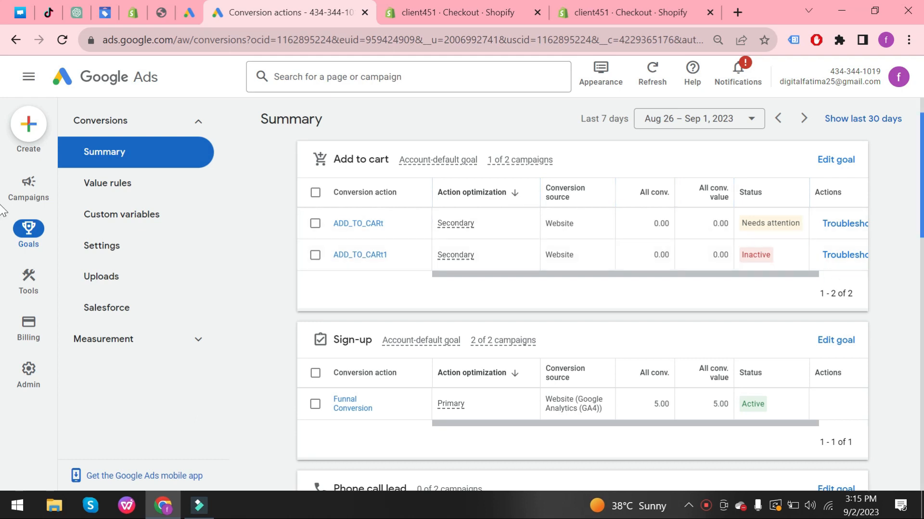
Review the statuses of the conversion actions on the Google Ads conversions summary.
scroll(577, 289, "down", 1)
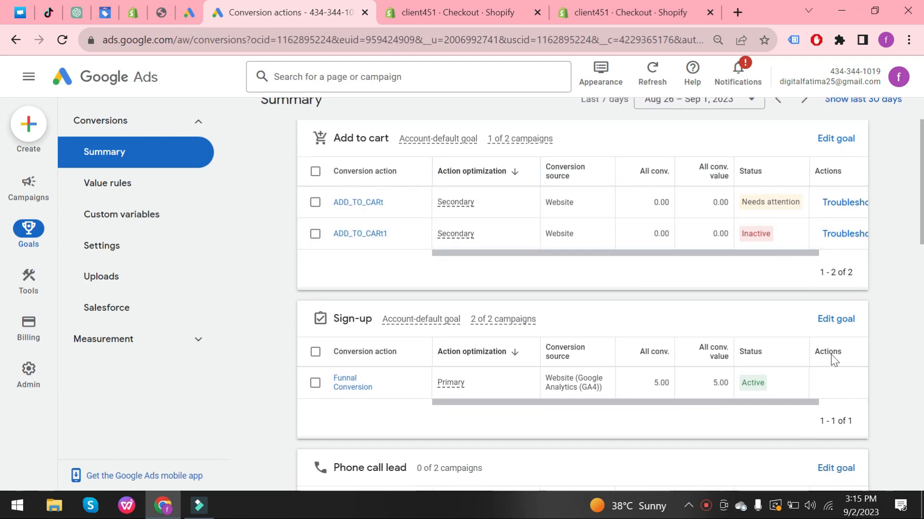
scroll(3, 212, "down", 1)
scroll(3, 212, "down", 2)
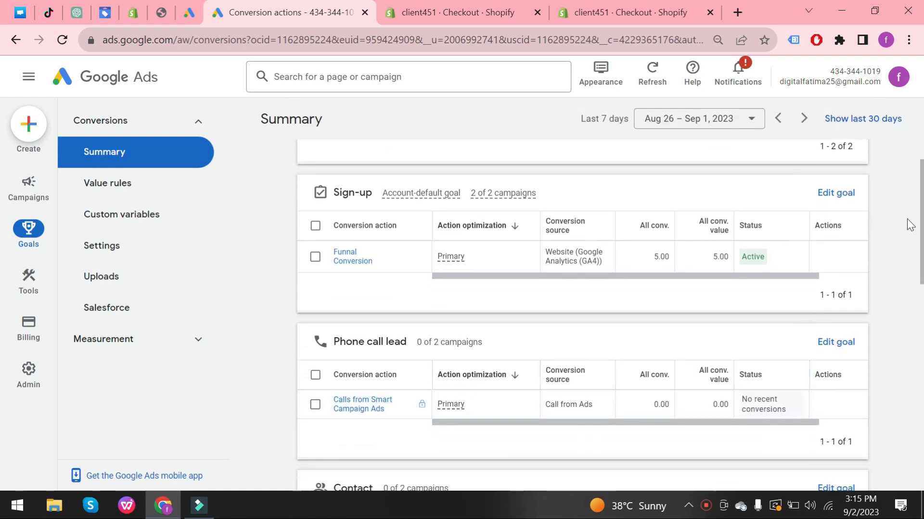
scroll(818, 216, "up", 2)
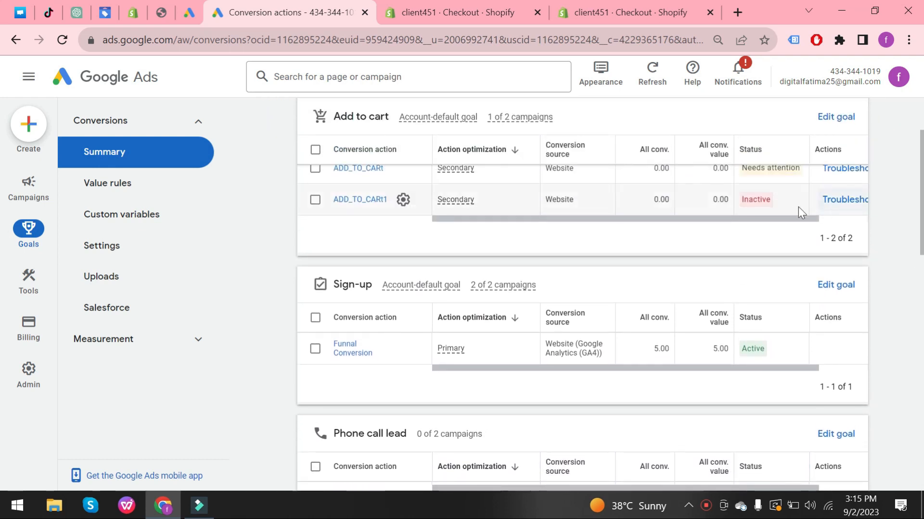
mouse_move(759, 201)
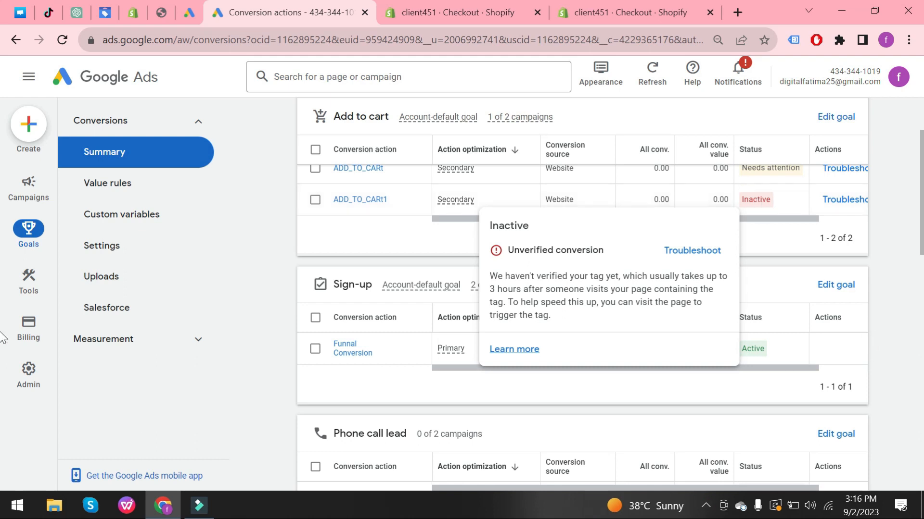
scroll(818, 352, "down", 3)
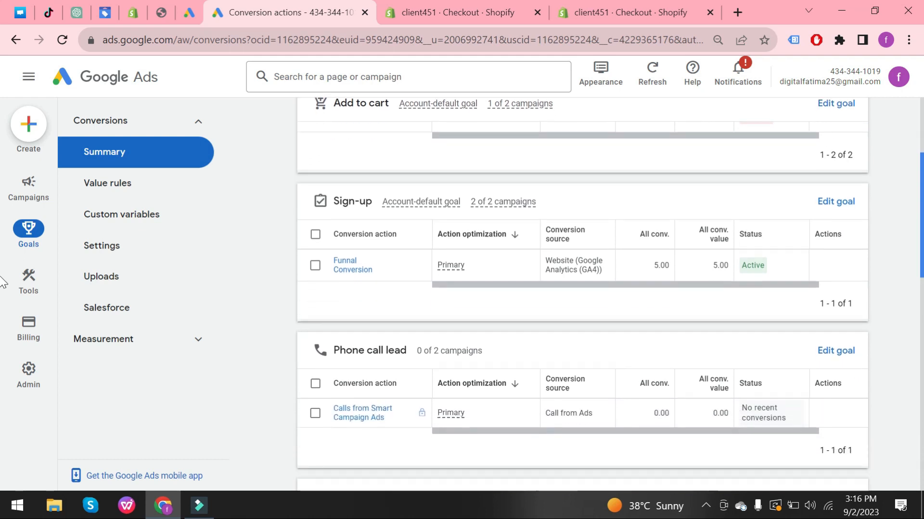
scroll(1, 260, "up", 1)
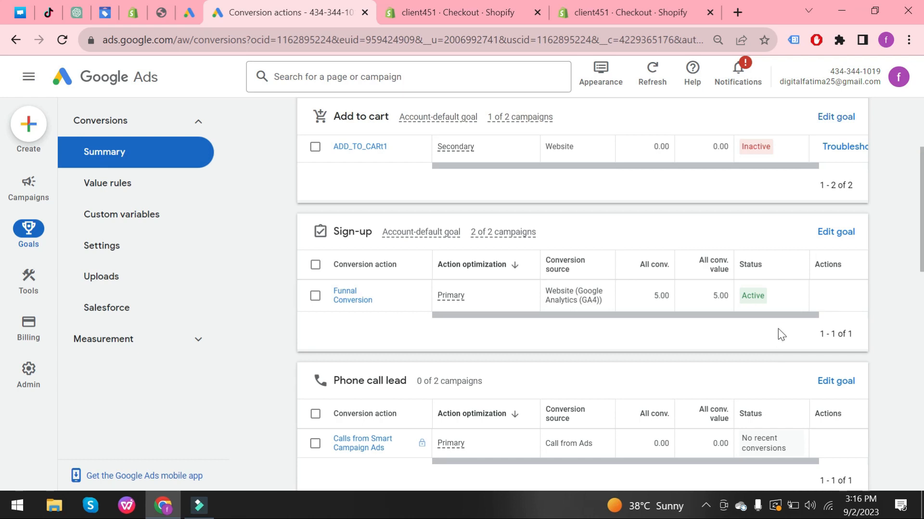
mouse_move(753, 300)
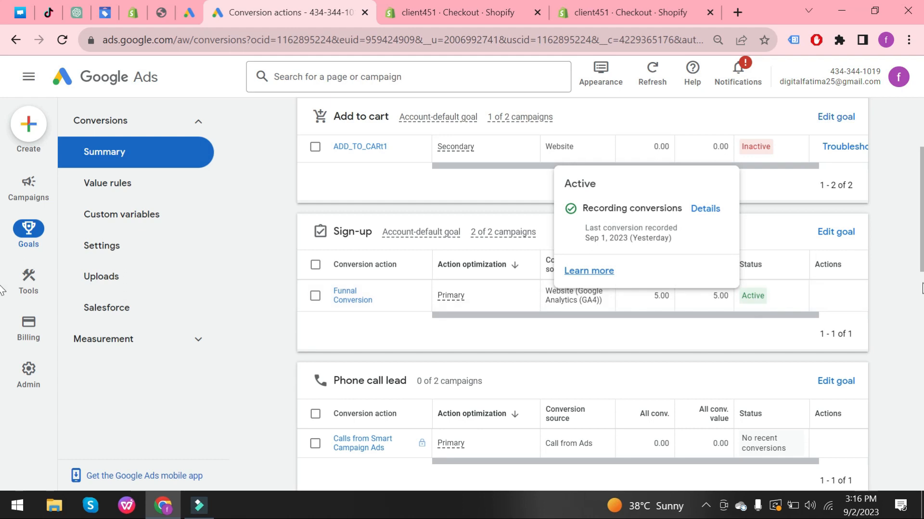